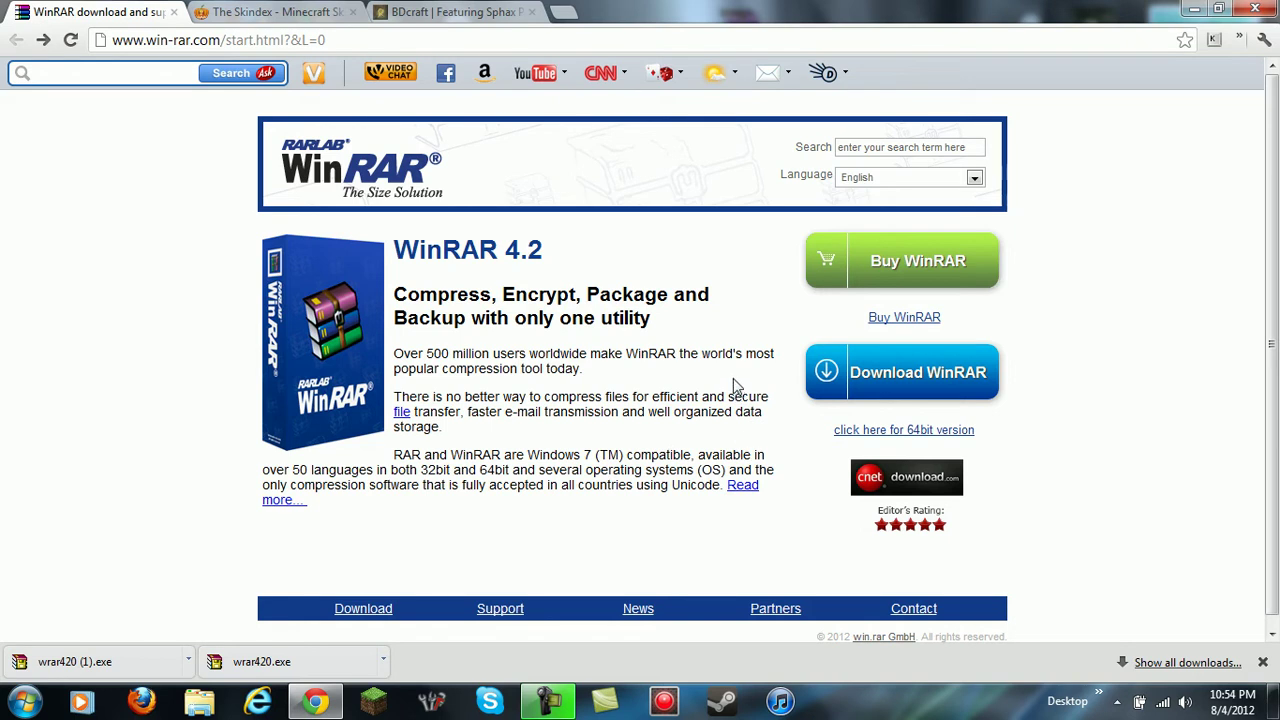
# Step: Download the WinRAR installer from the WinRAR website, continuing past the purchase offer
pyautogui.click(915, 385)
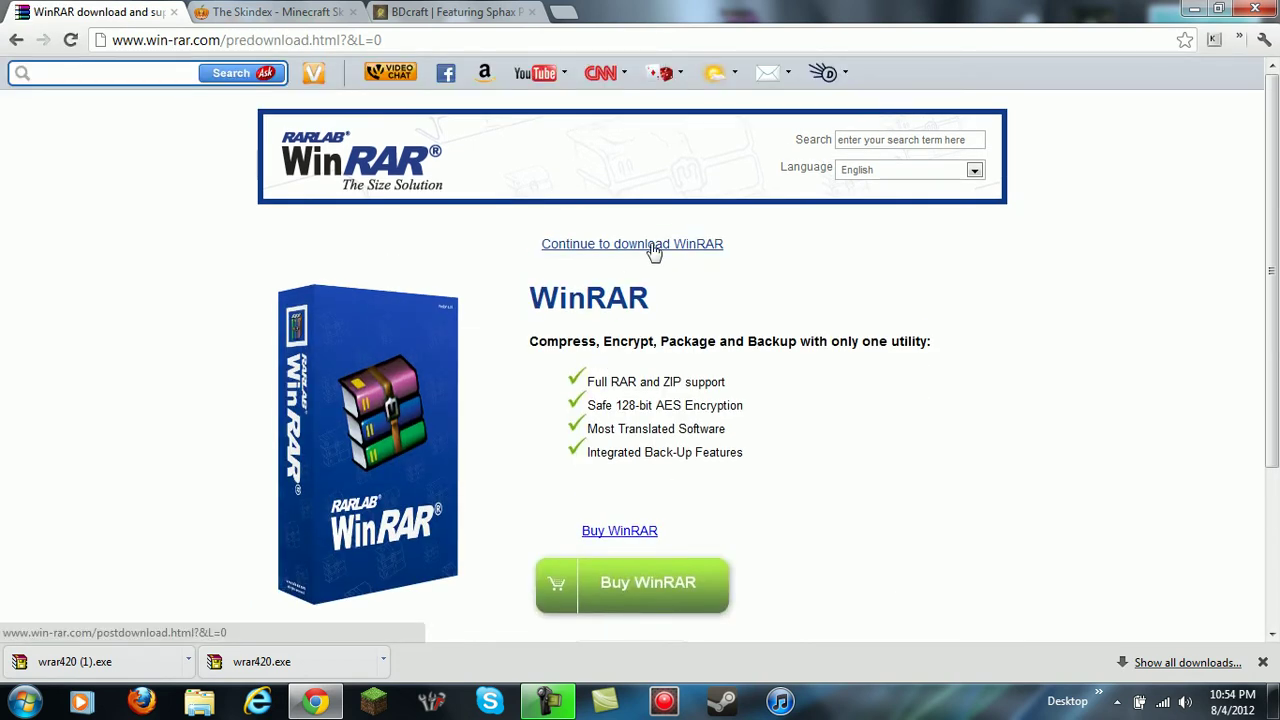
pyautogui.click(651, 249)
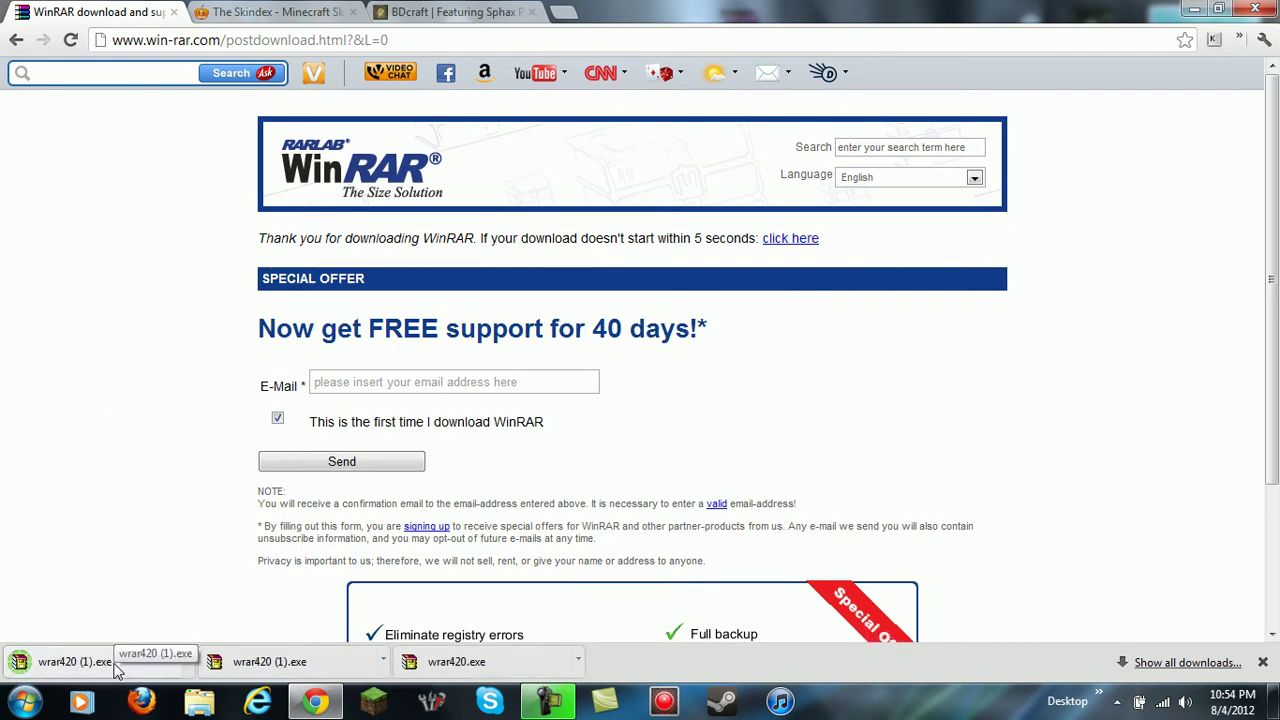
pyautogui.click(114, 666)
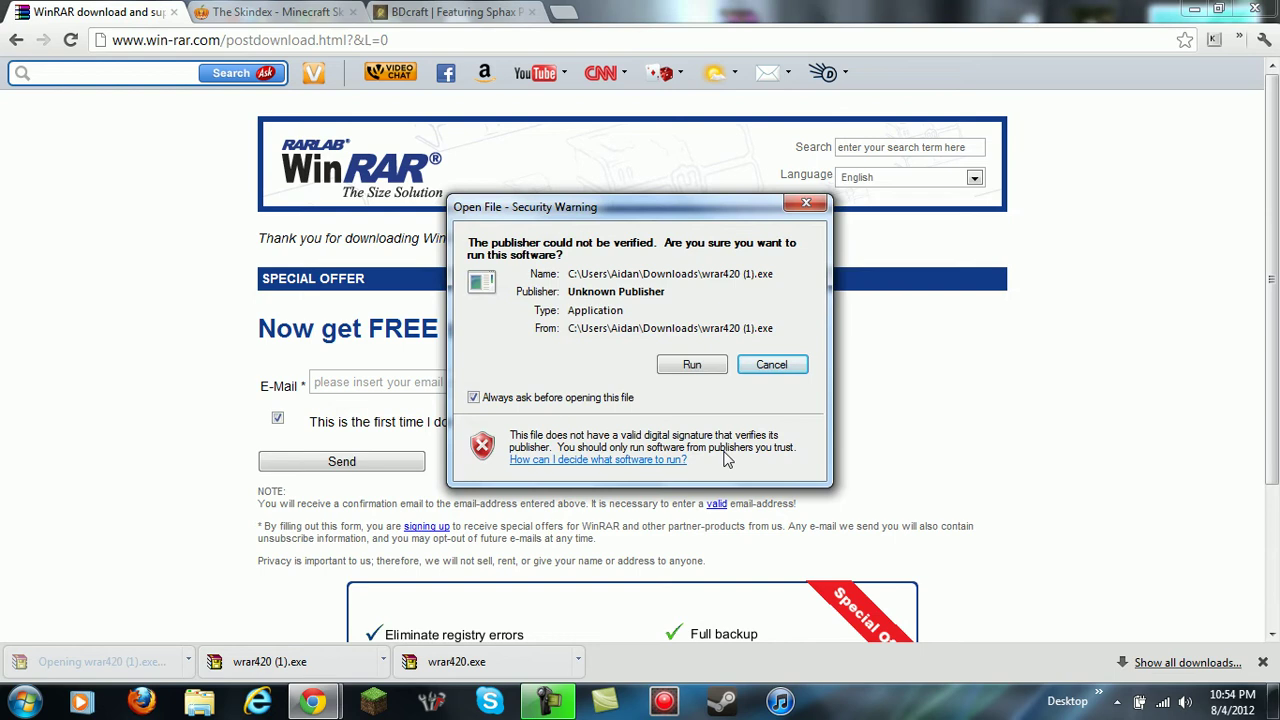
pyautogui.click(691, 365)
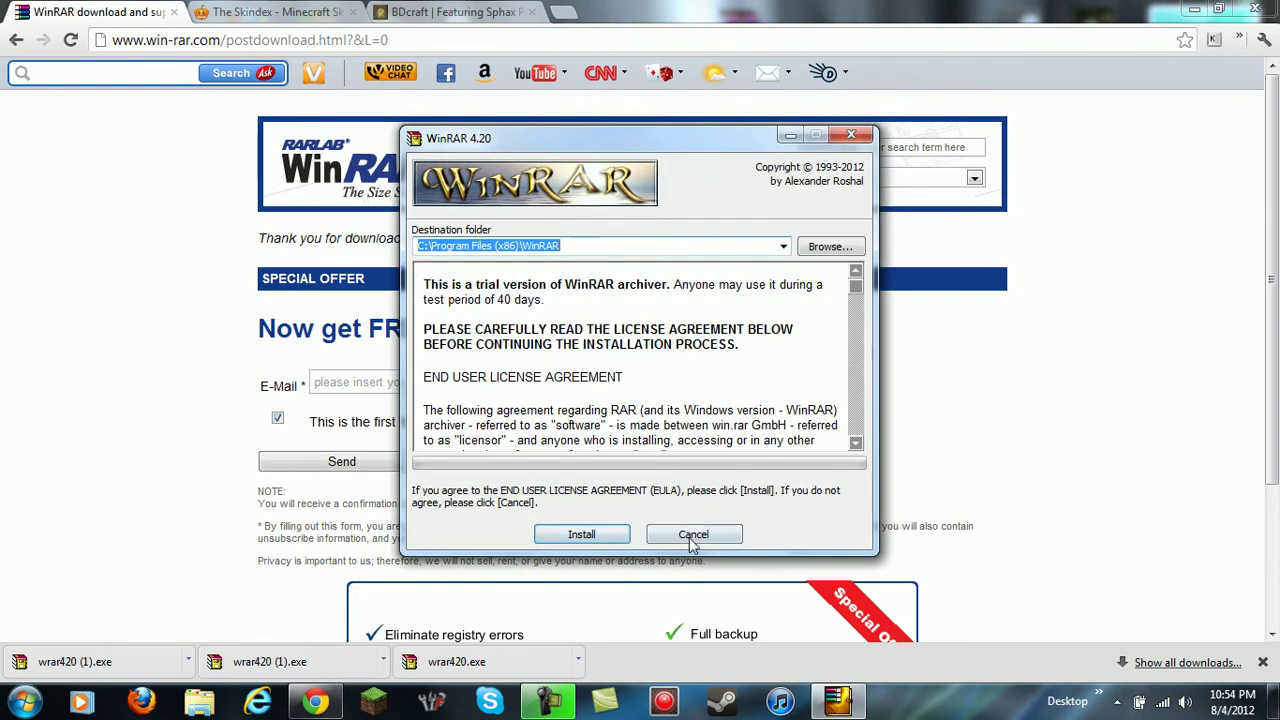
pyautogui.click(692, 538)
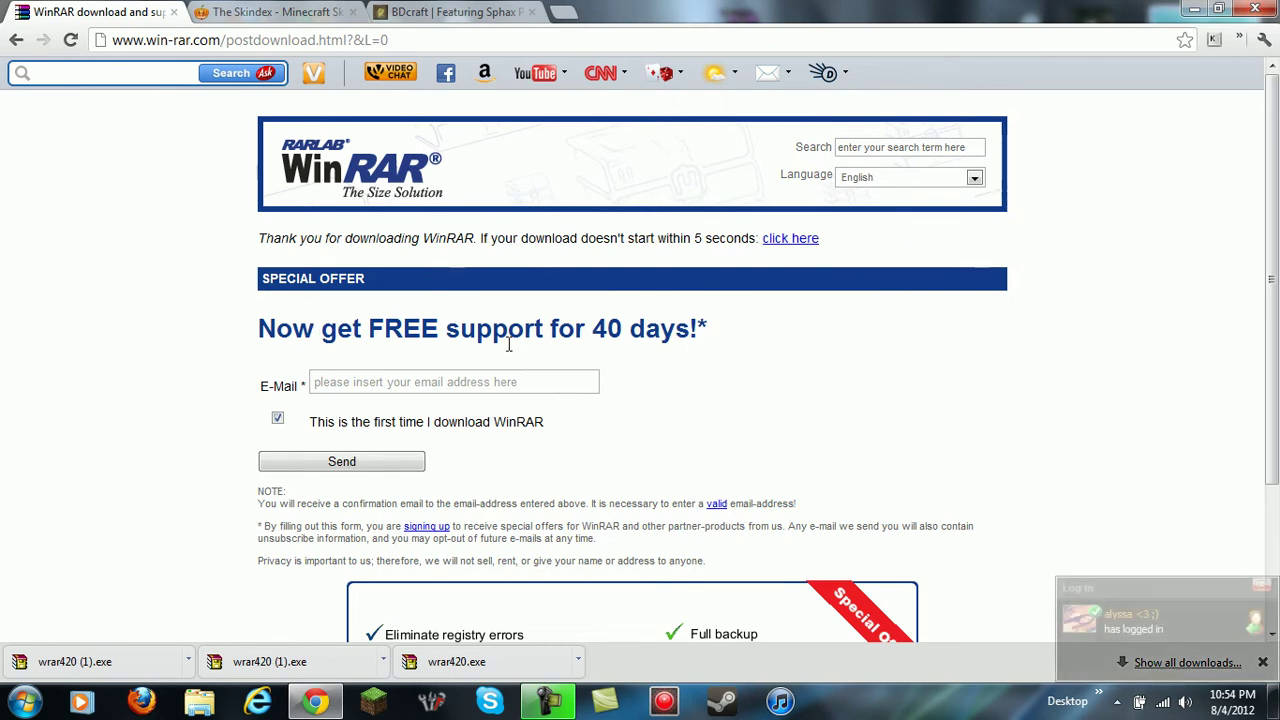
# Step: Switch to The Skindex home page and browse its latest and daily top skins
pyautogui.click(226, 10)
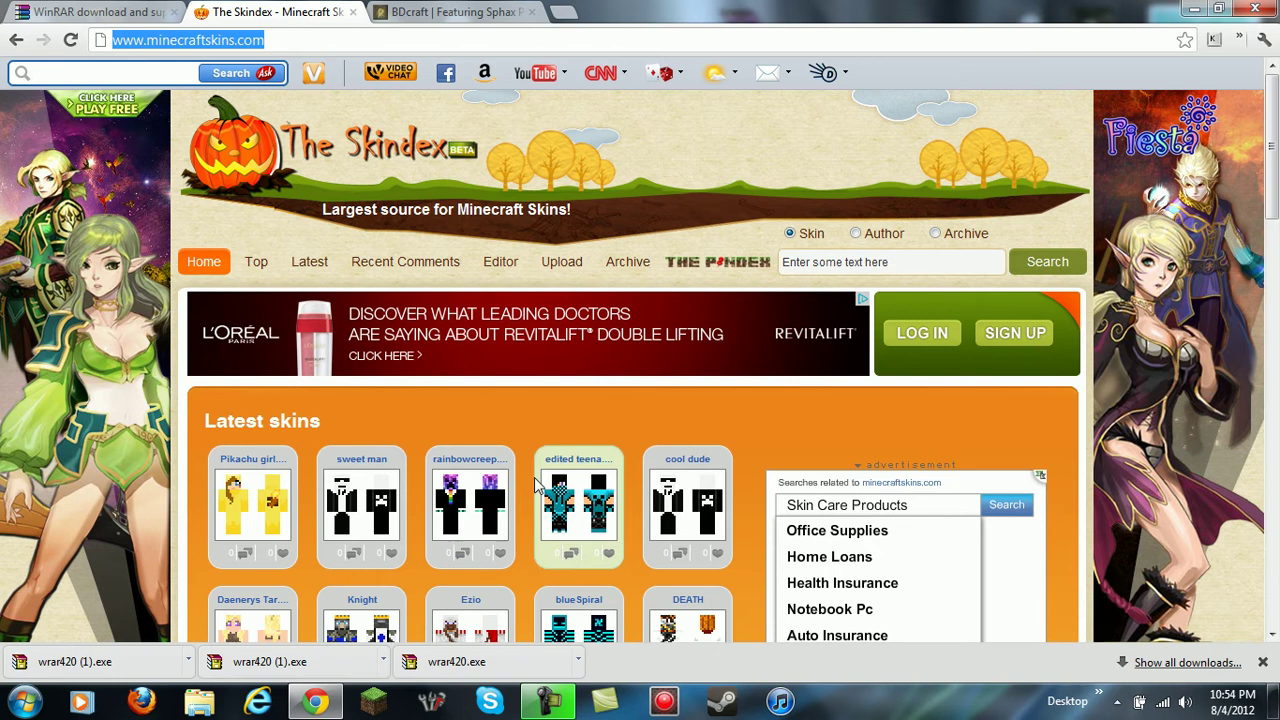
pyautogui.scroll(-3, 535, 485)
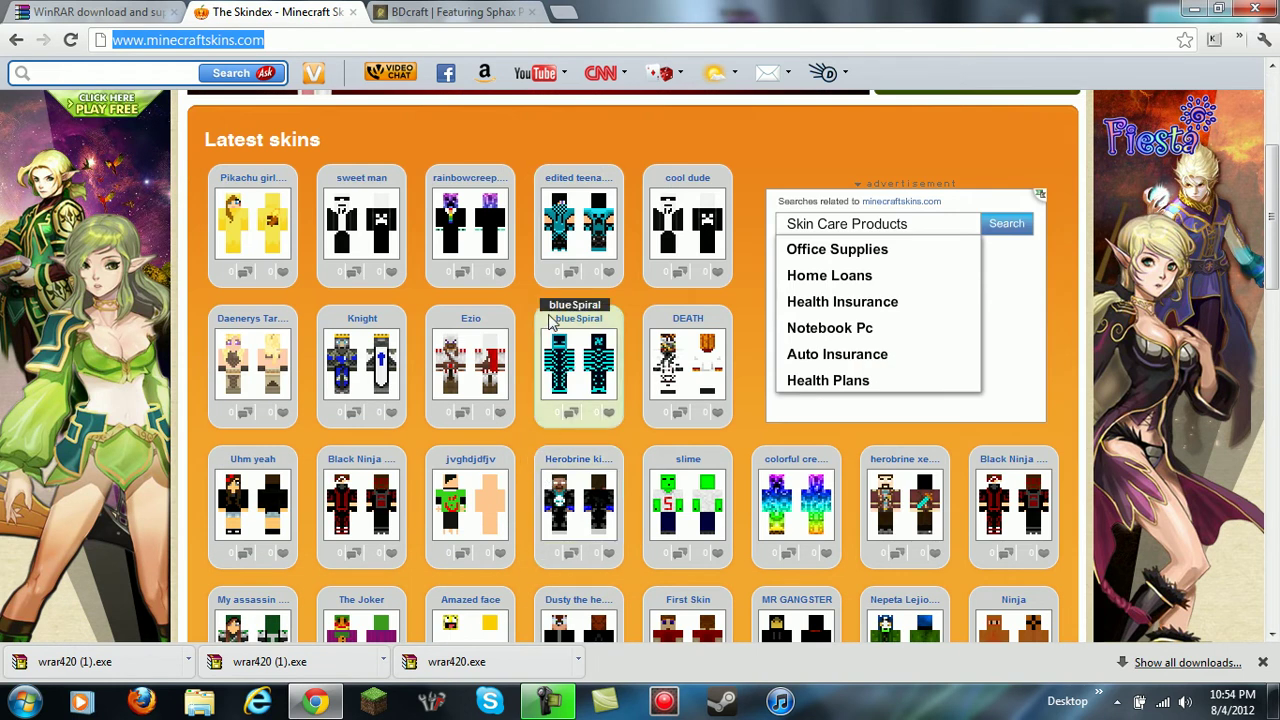
pyautogui.scroll(3, 550, 320)
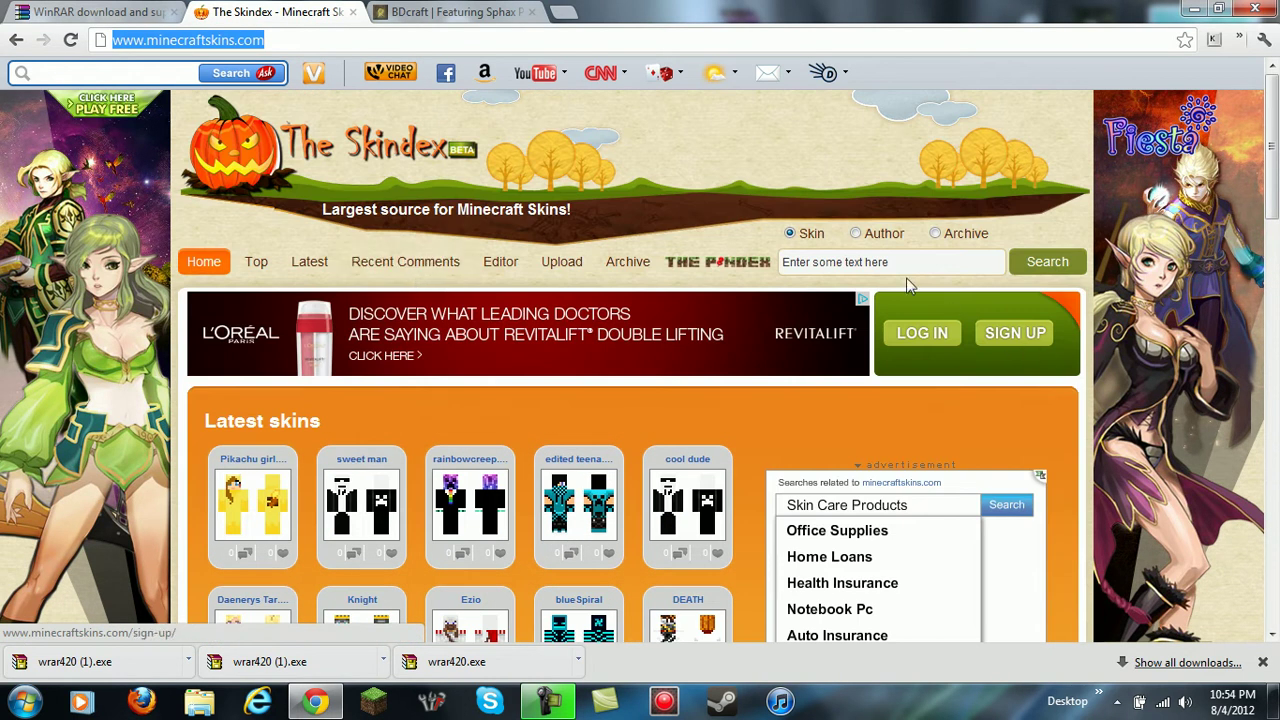
pyautogui.scroll(-4, 557, 280)
pyautogui.scroll(-4, 557, 280)
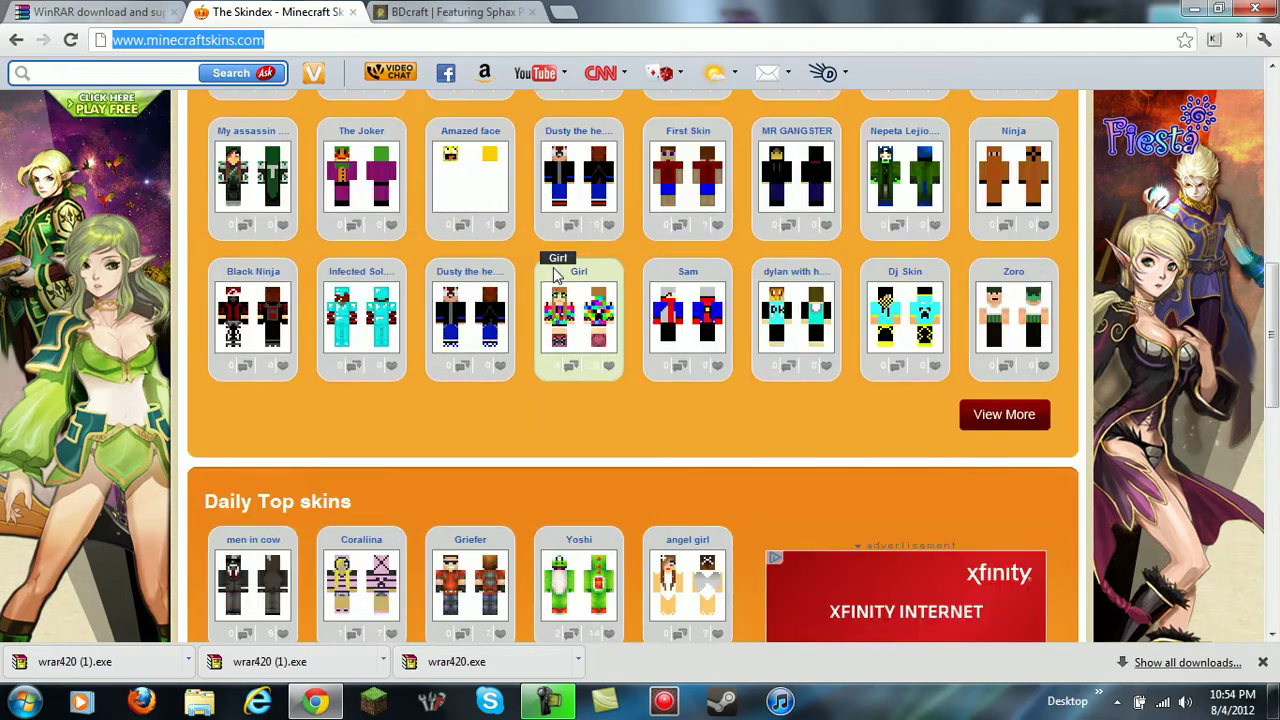
pyautogui.scroll(8, 551, 255)
pyautogui.scroll(-15, 418, 358)
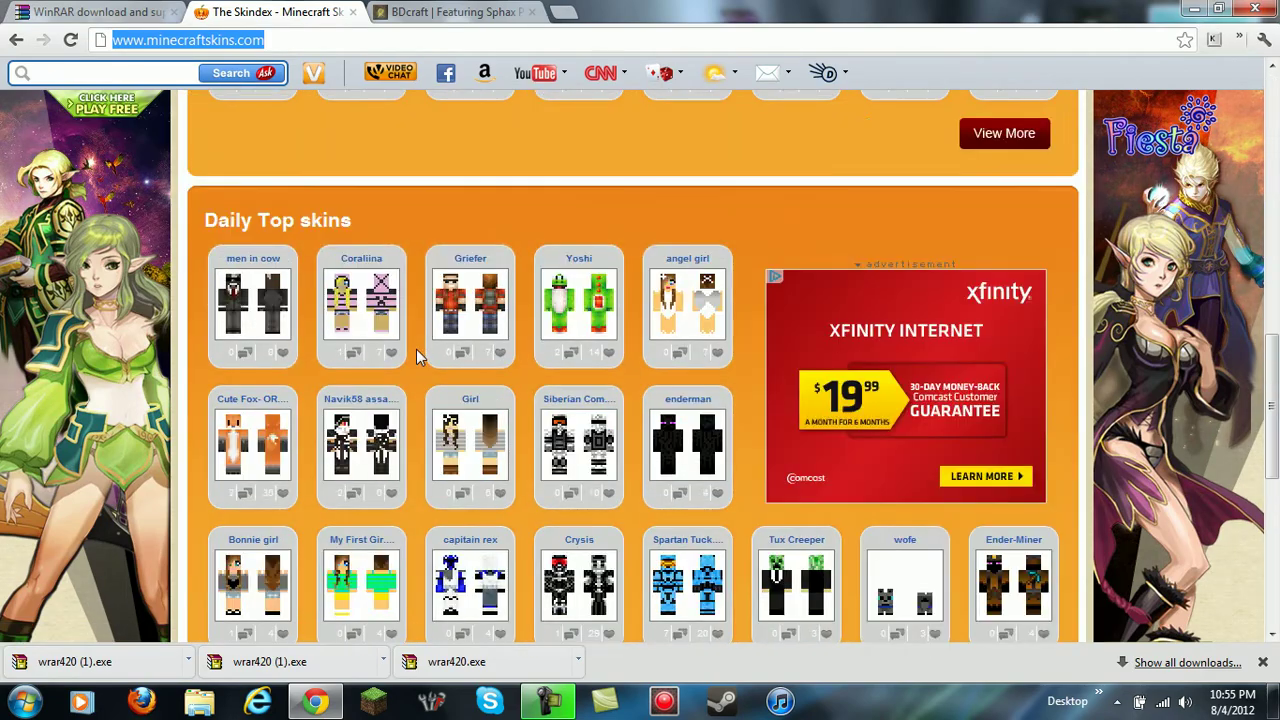
pyautogui.scroll(15, 416, 343)
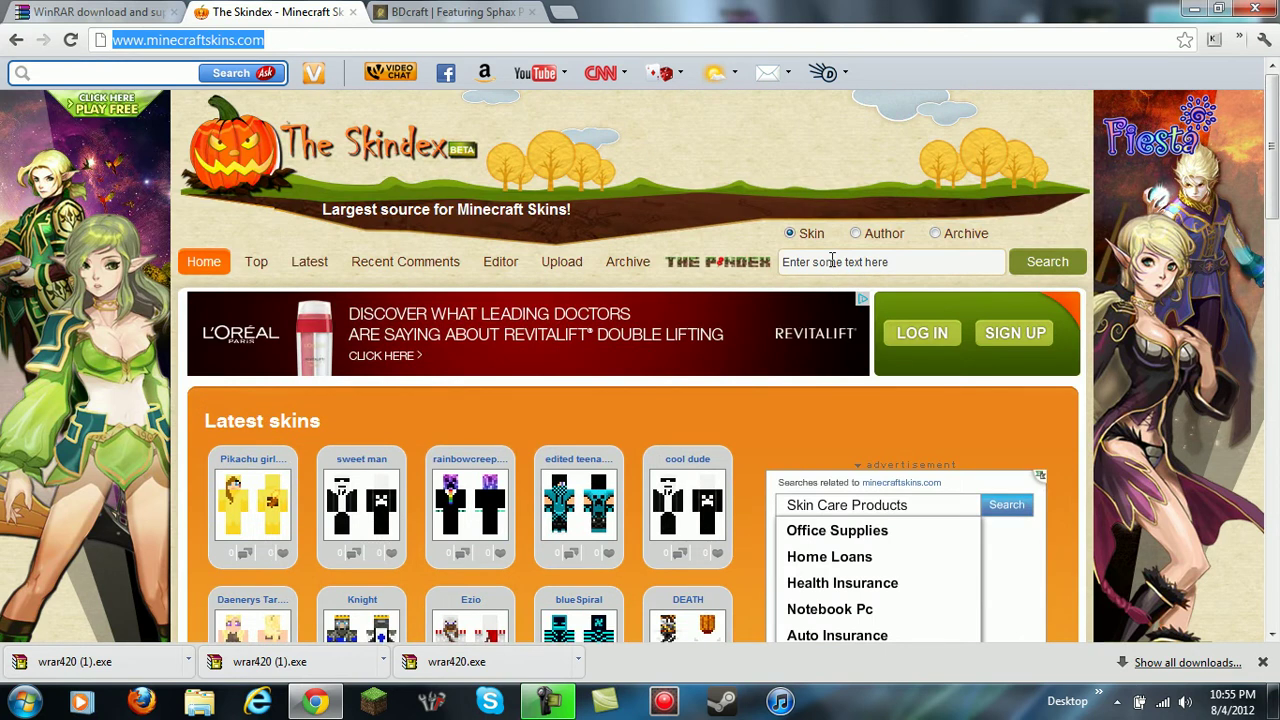
# Step: Search The Skindex for skins named "Creeper"
pyautogui.click(832, 261)
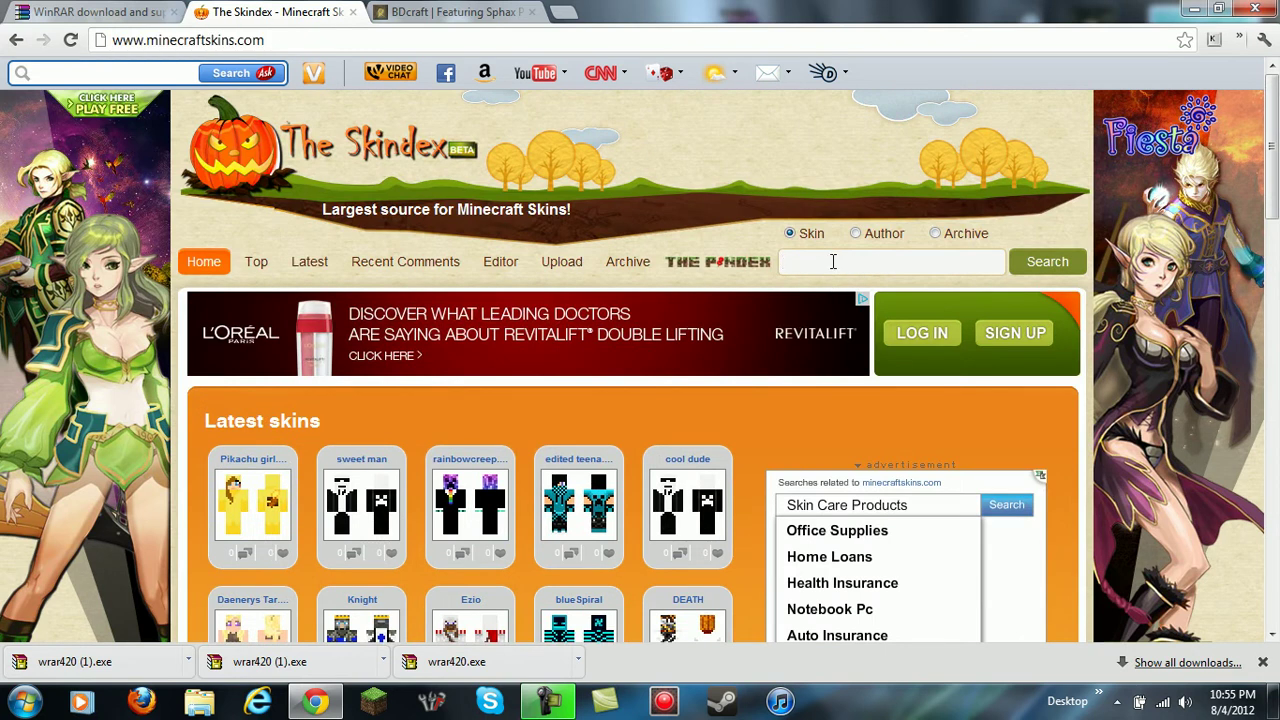
pyautogui.write('crepper')
pyautogui.press('BackSpace')
pyautogui.write('eeper')
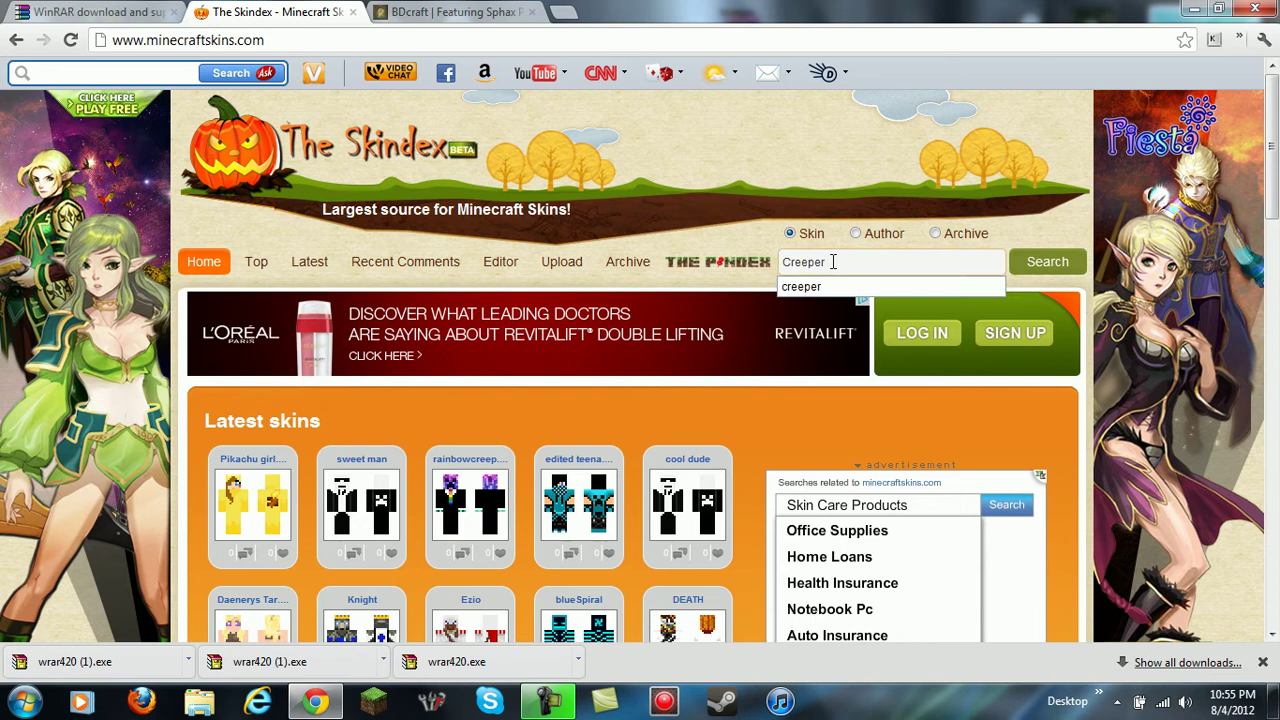
pyautogui.press('Return')
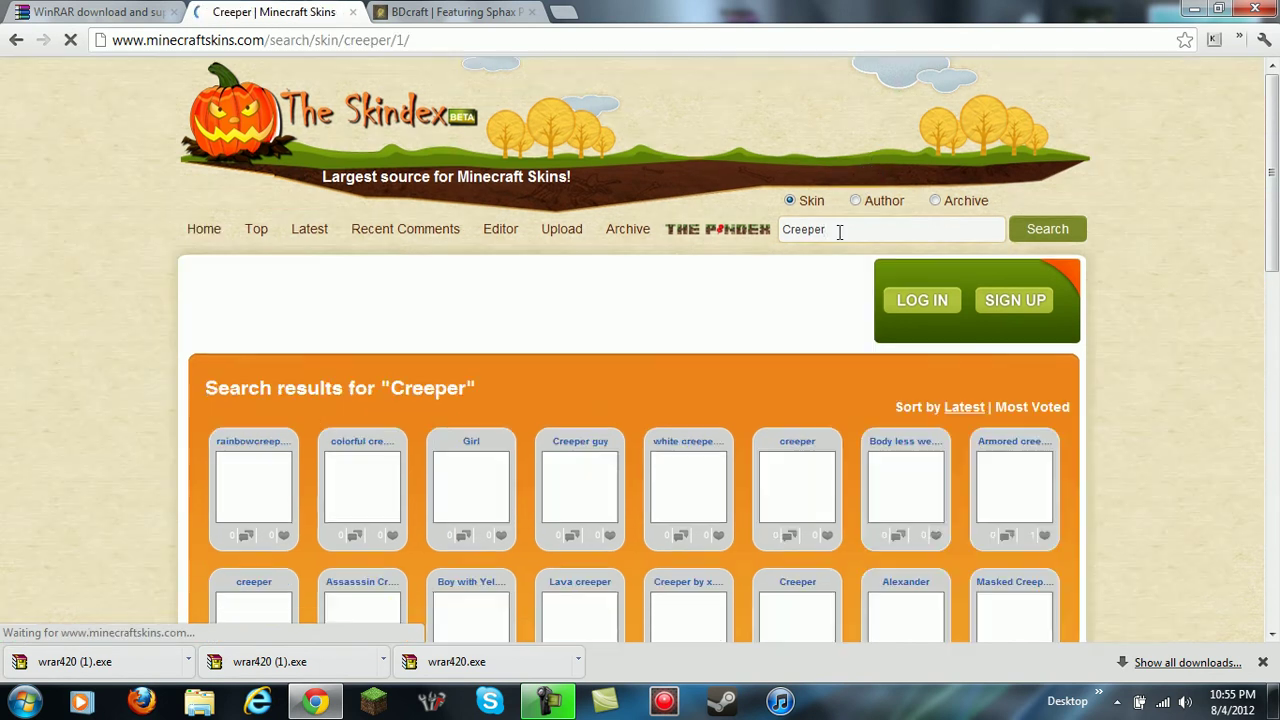
# Step: Open the "creeper bluetooth" skin from the search results and download it to the computer
pyautogui.scroll(-1, 640, 325)
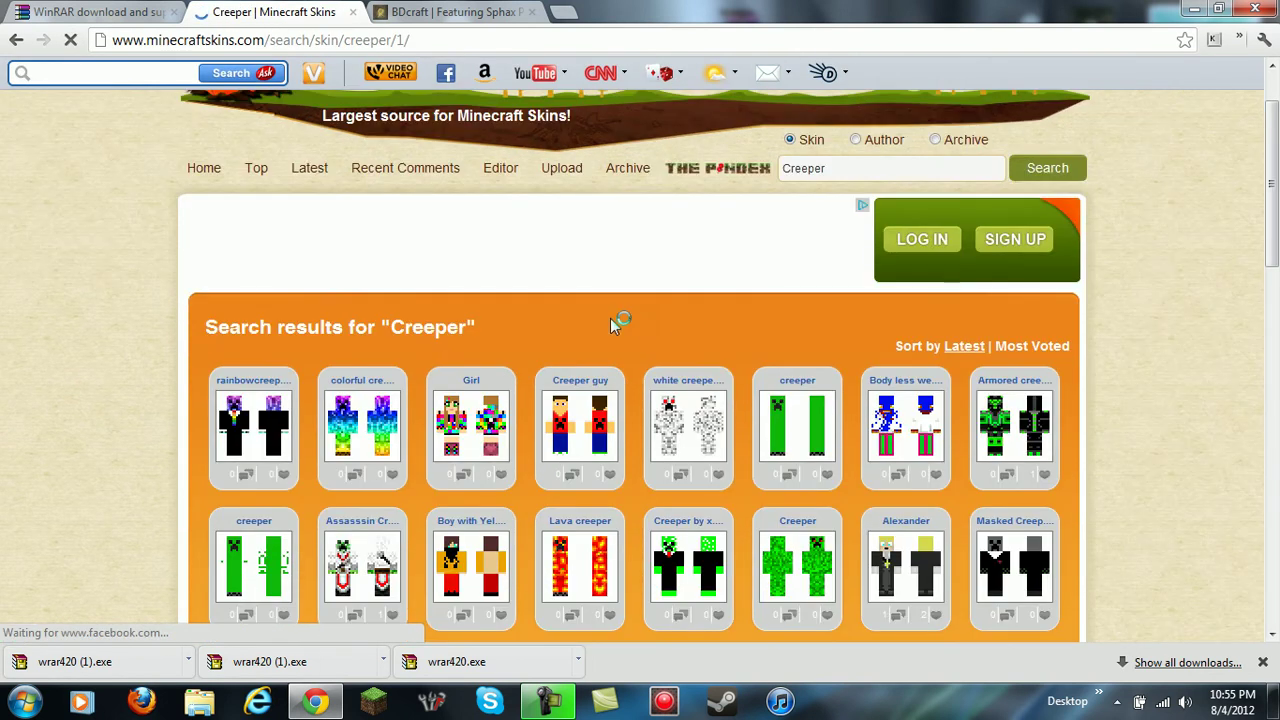
pyautogui.scroll(-3, 610, 318)
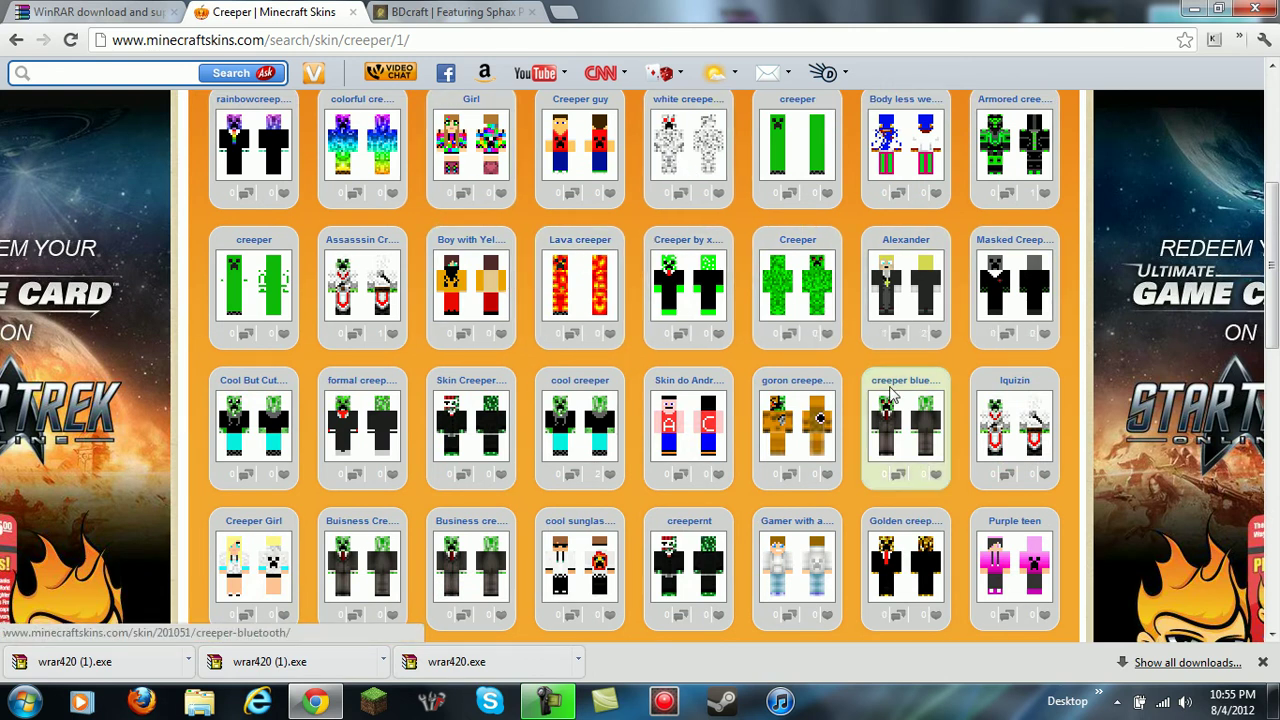
pyautogui.click(902, 432)
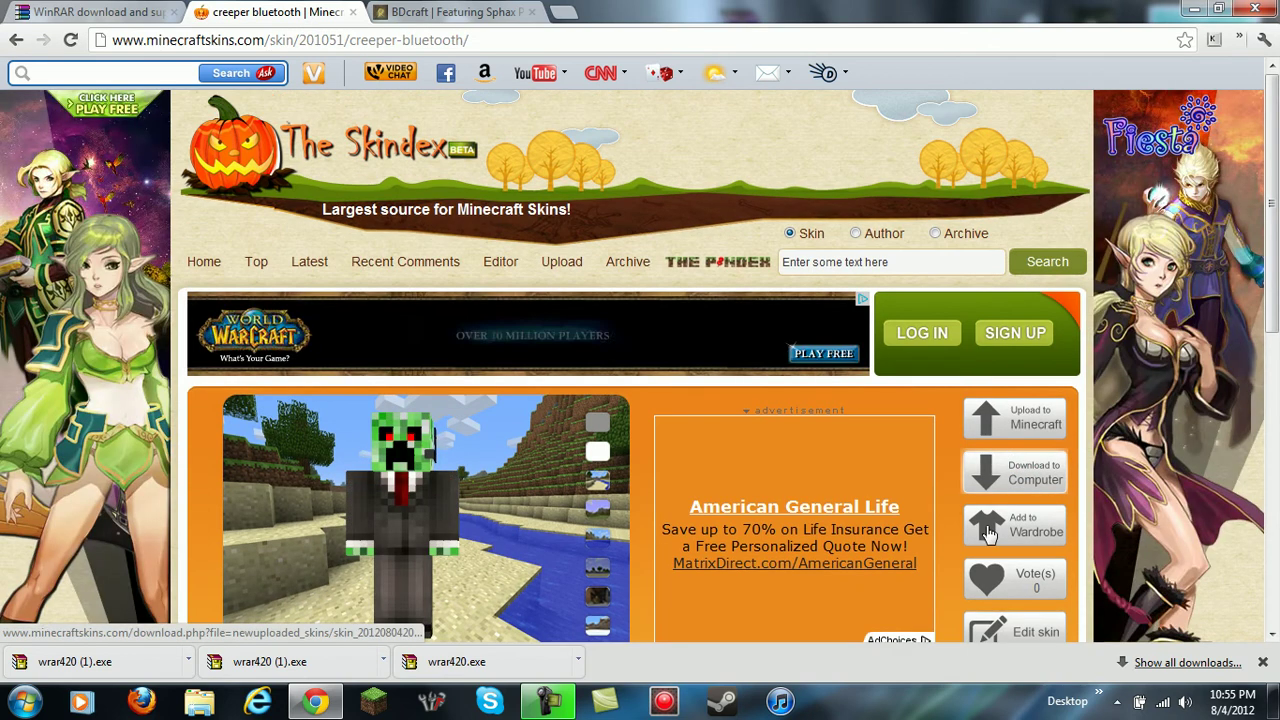
pyautogui.scroll(-1, 1000, 540)
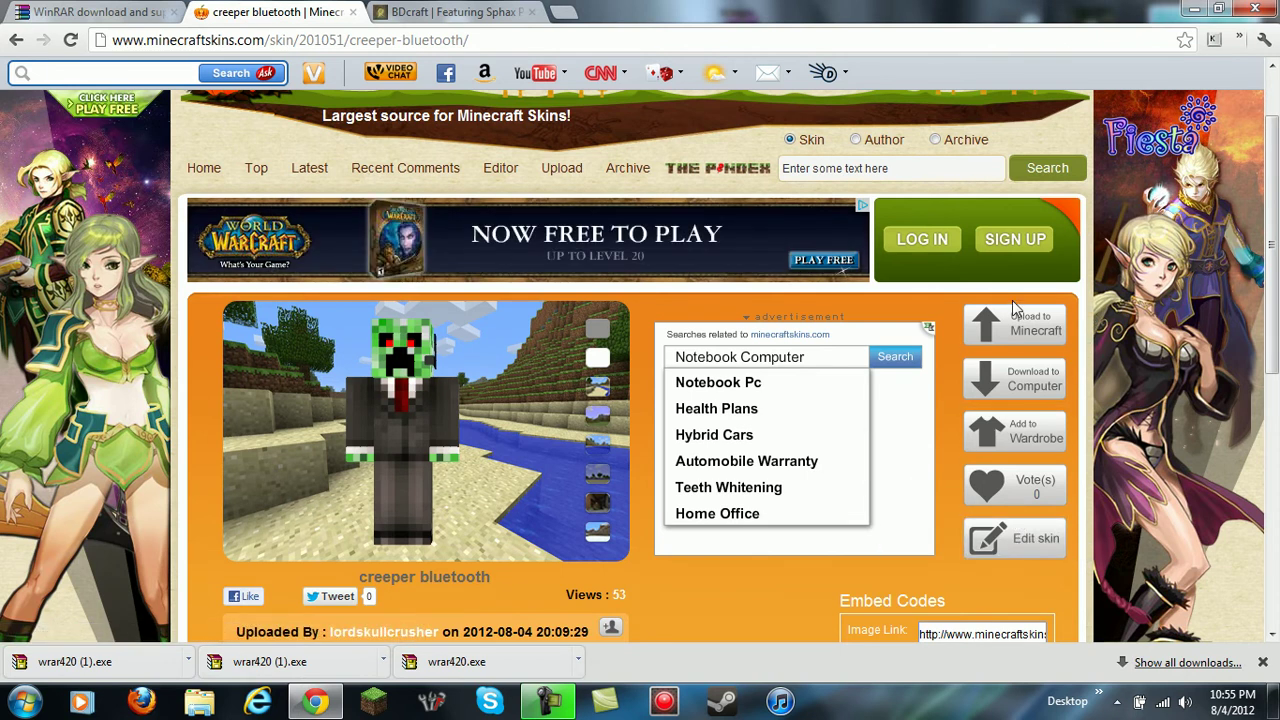
pyautogui.click(1052, 399)
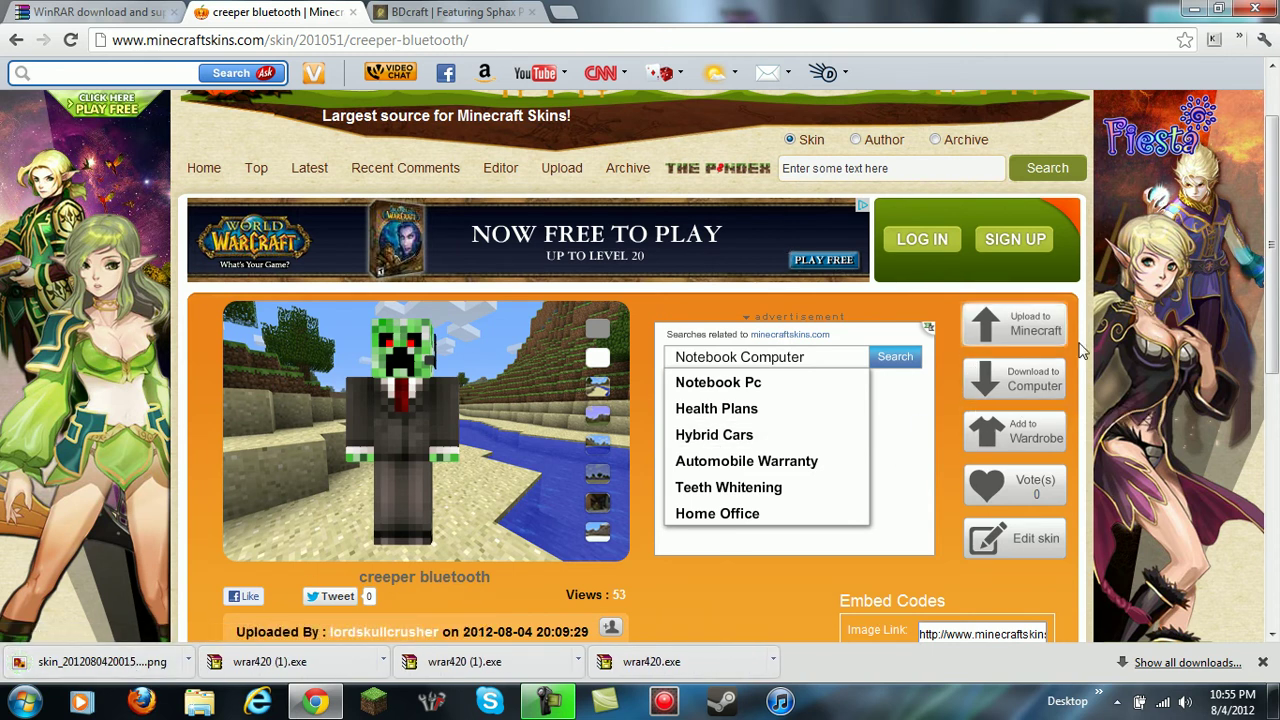
# Step: Start uploading the skin to Minecraft and fill in the account username on the login page
pyautogui.click(1014, 332)
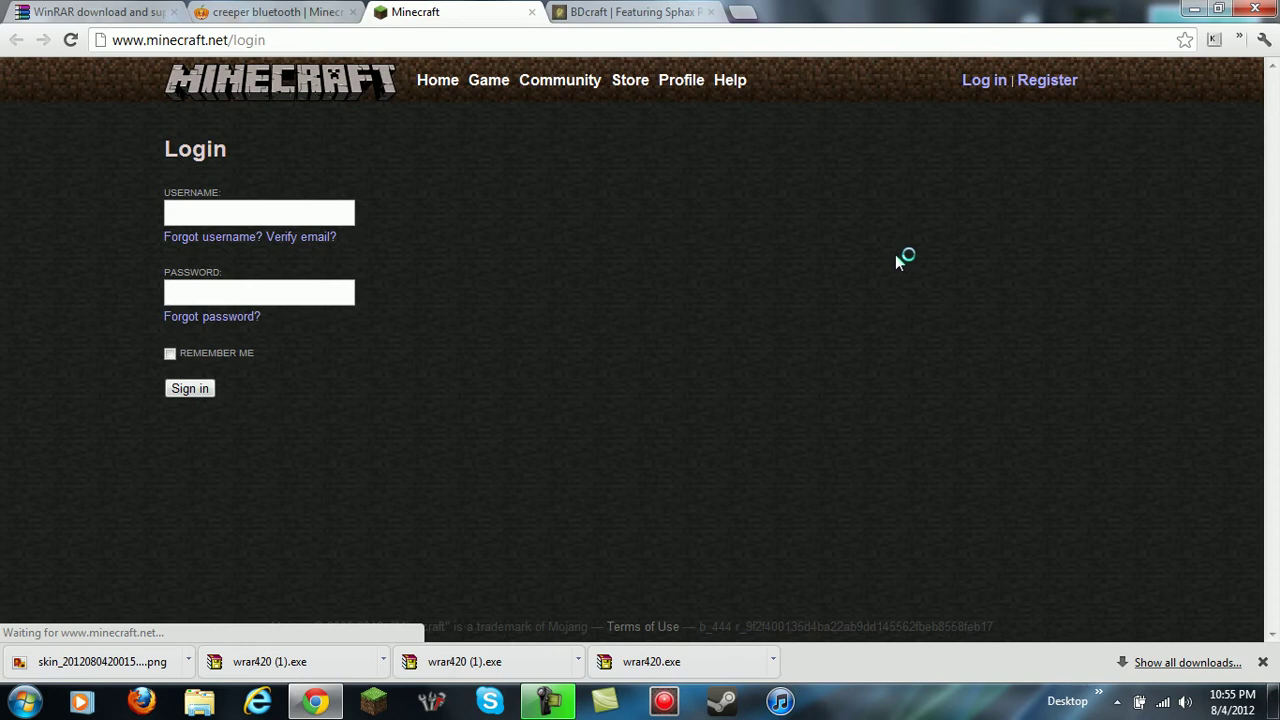
pyautogui.click(212, 355)
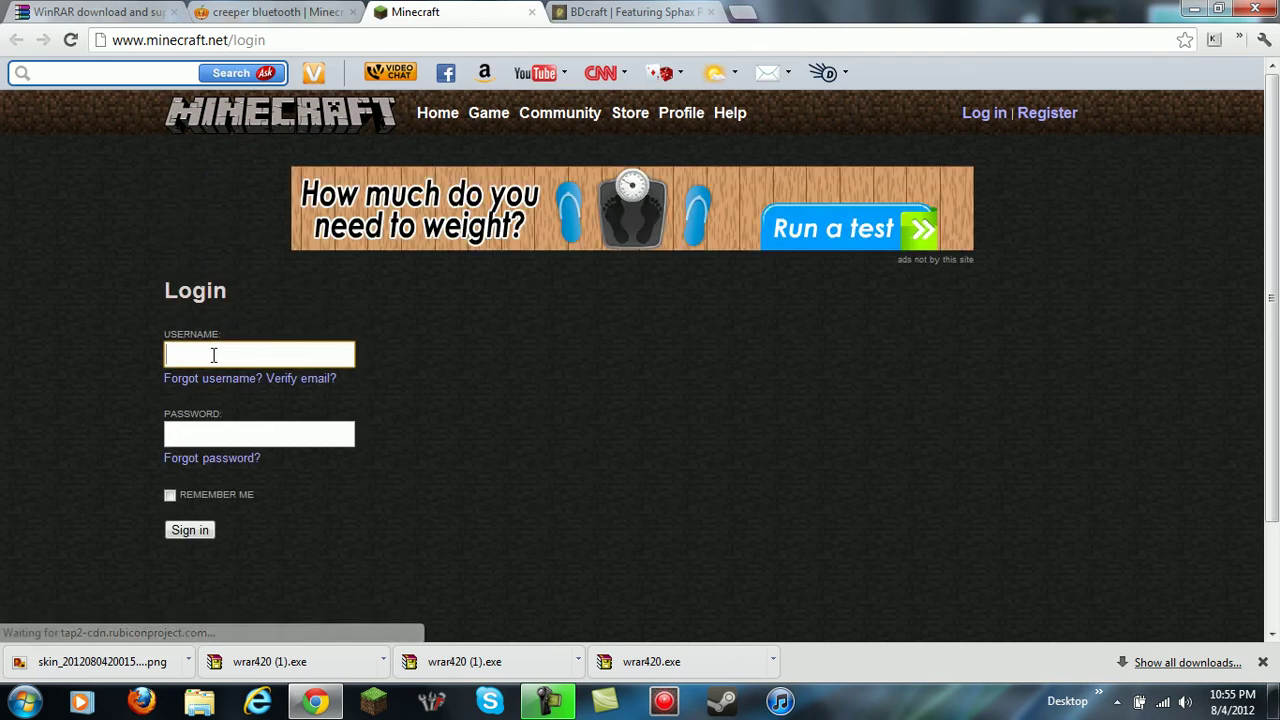
pyautogui.write('Adawg87')
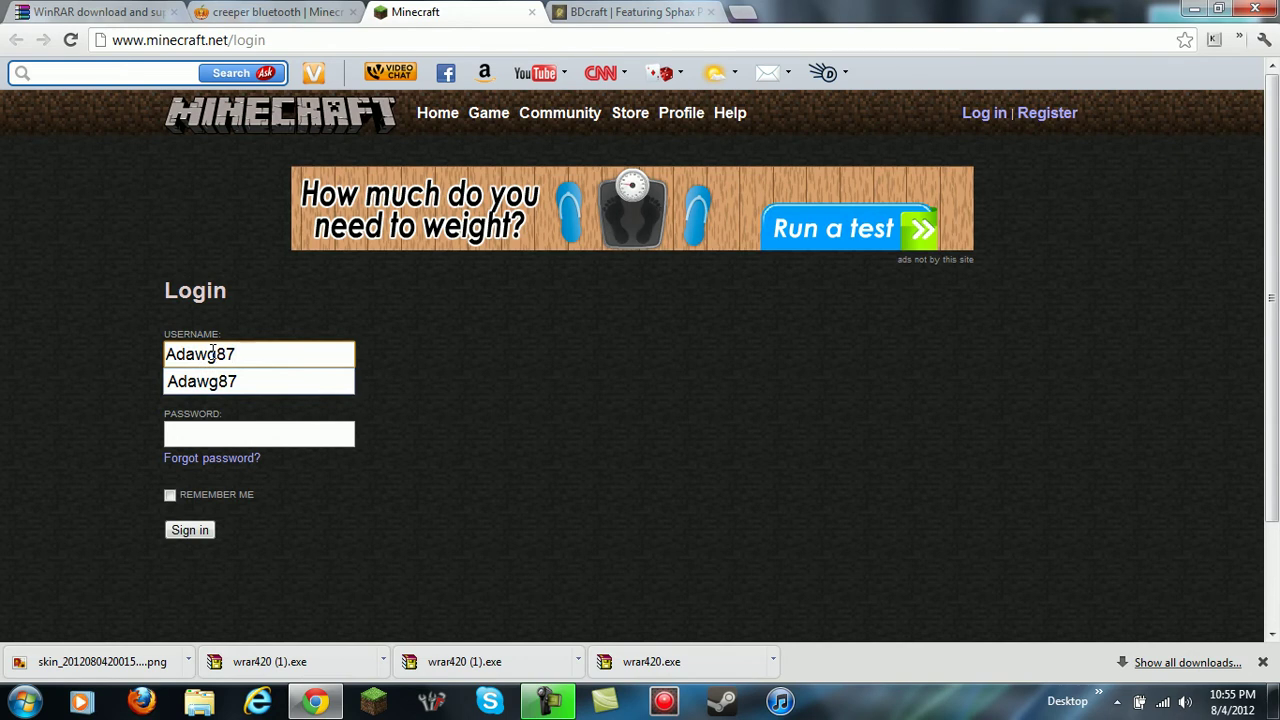
pyautogui.click(269, 436)
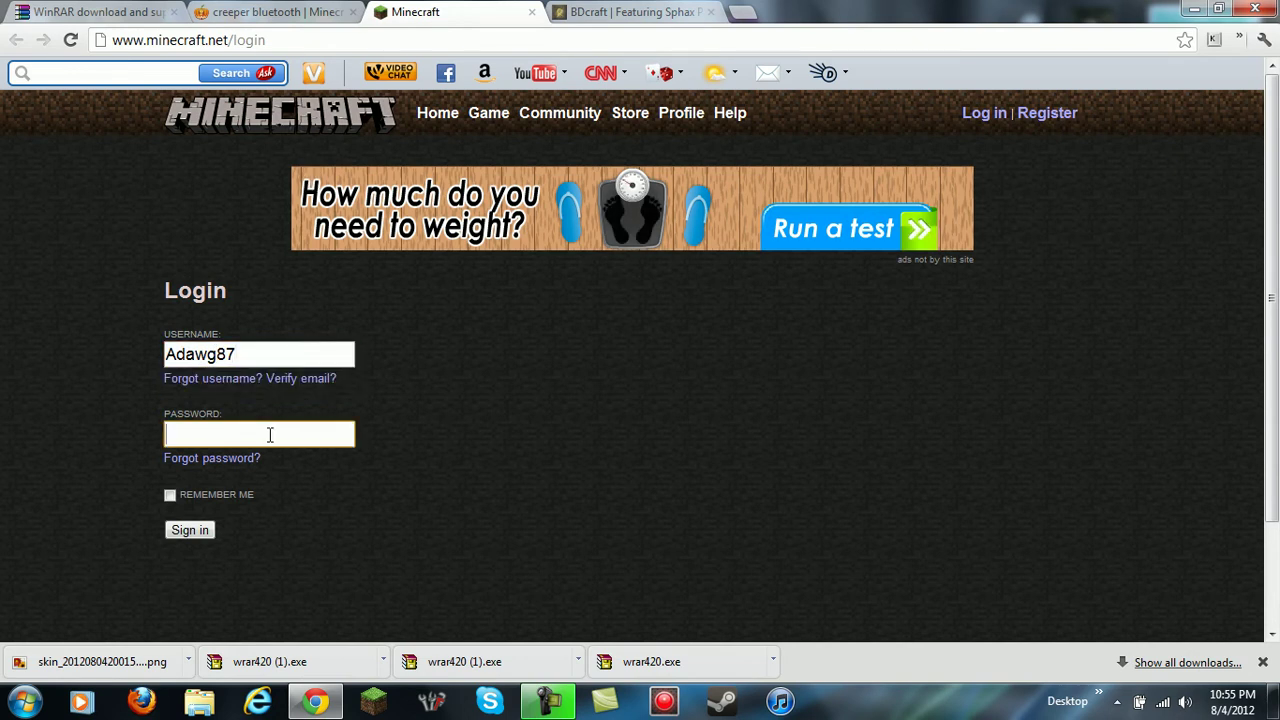
# Step: Enter the account password, retyping it from scratch once, enable Remember Me, and sign in to minecraft.net
pyautogui.write('•••••••••')
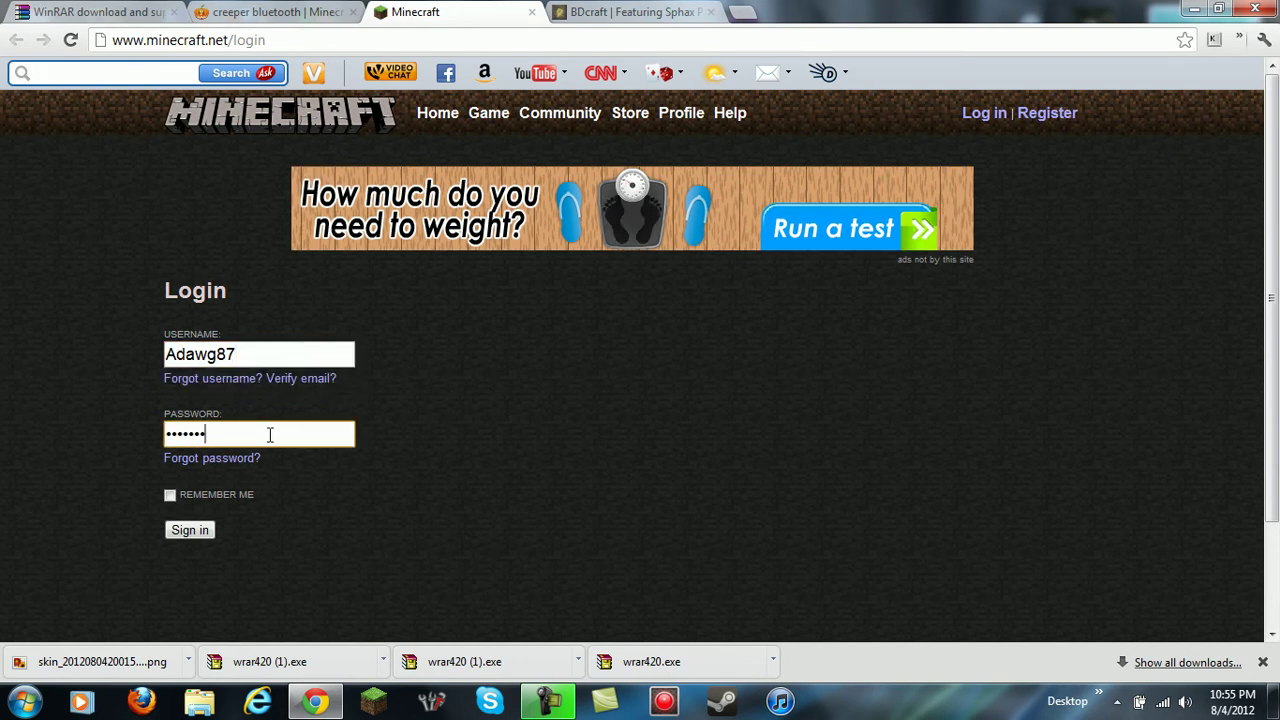
pyautogui.press('BackSpace')
pyautogui.press('BackSpace')
pyautogui.press('BackSpace')
pyautogui.press('BackSpace')
pyautogui.press('BackSpace')
pyautogui.press('BackSpace')
pyautogui.press('BackSpace')
pyautogui.press('BackSpace')
pyautogui.press('BackSpace')
pyautogui.write('••••••••')
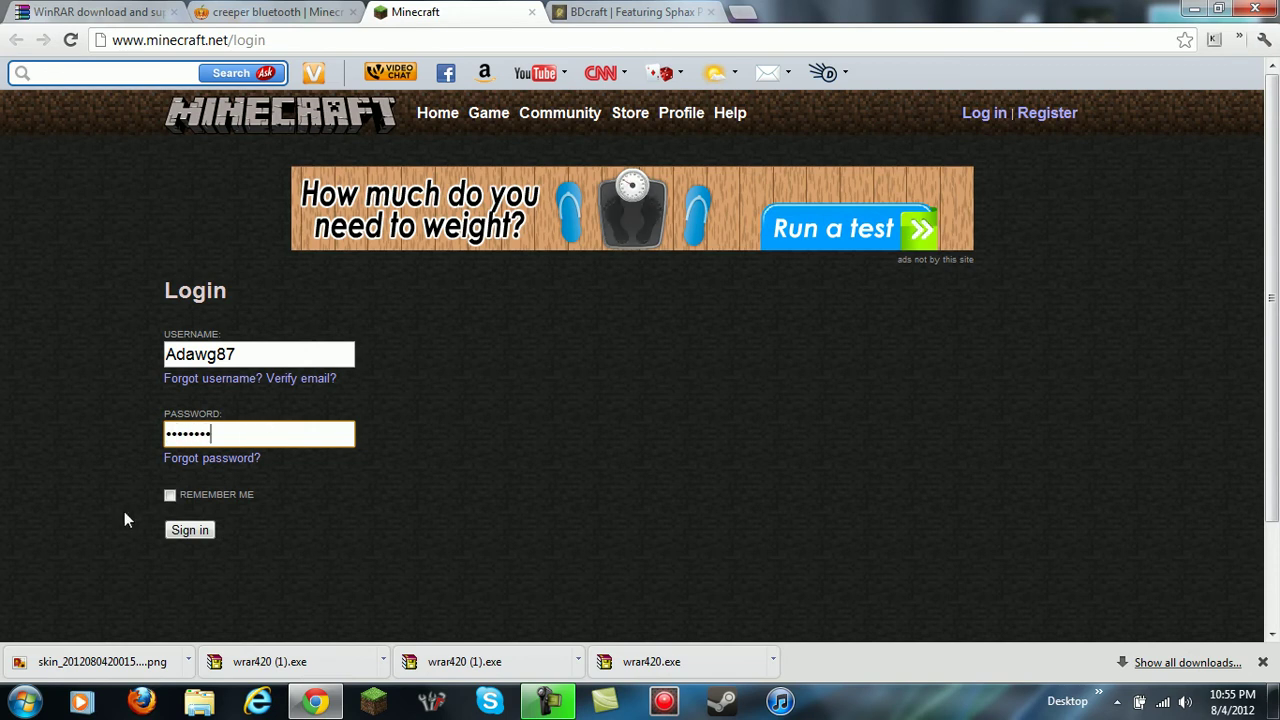
pyautogui.click(170, 495)
pyautogui.click(178, 532)
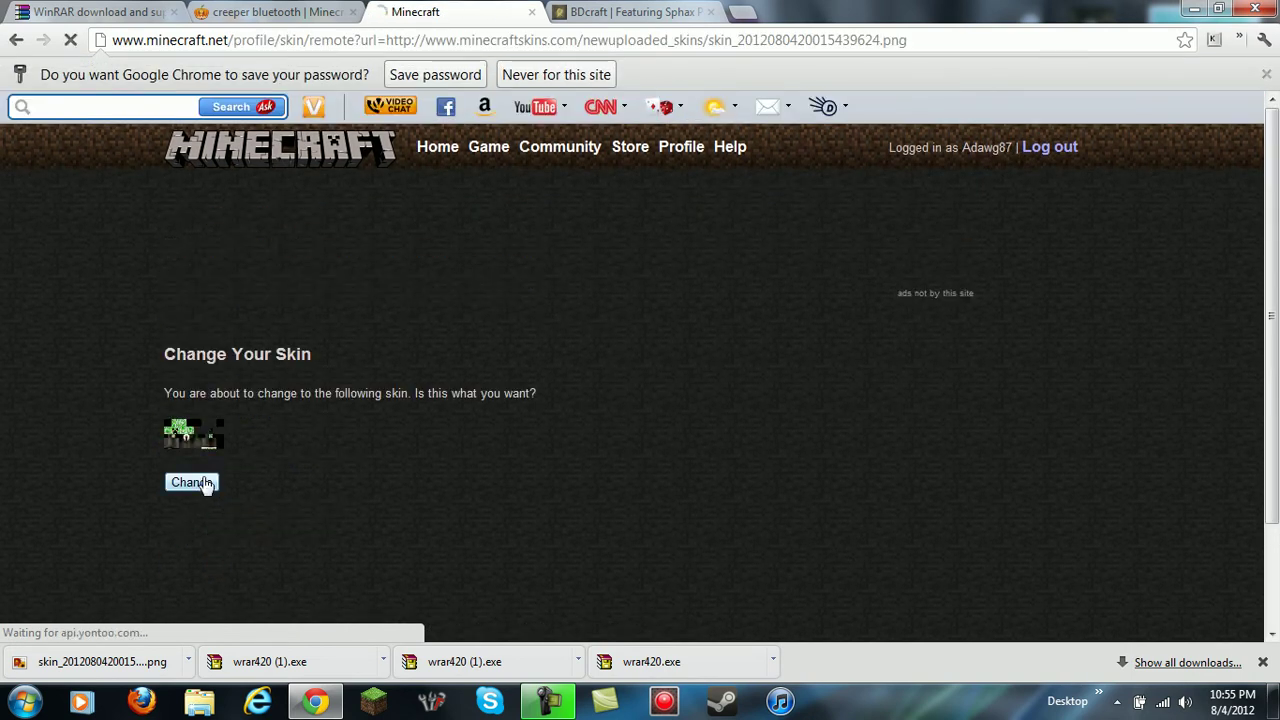
# Step: Confirm the change to the creeper bluetooth skin and close the Minecraft profile page
pyautogui.click(192, 484)
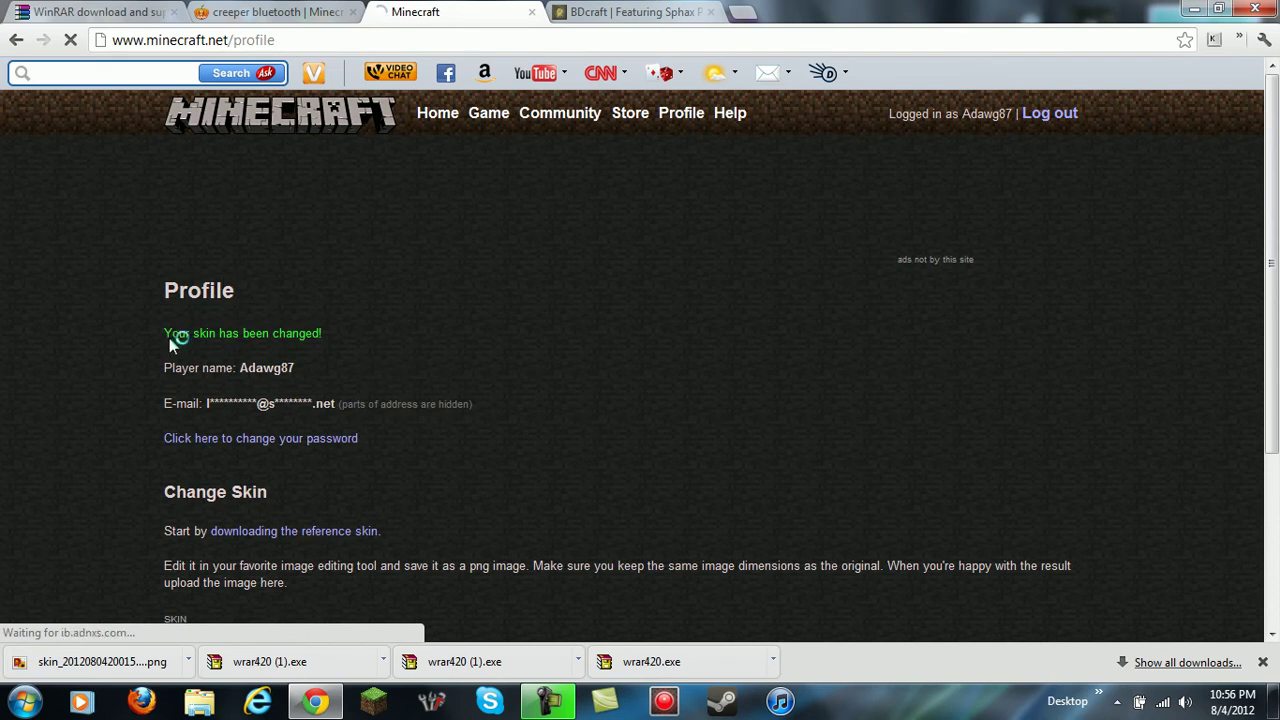
pyautogui.click(531, 12)
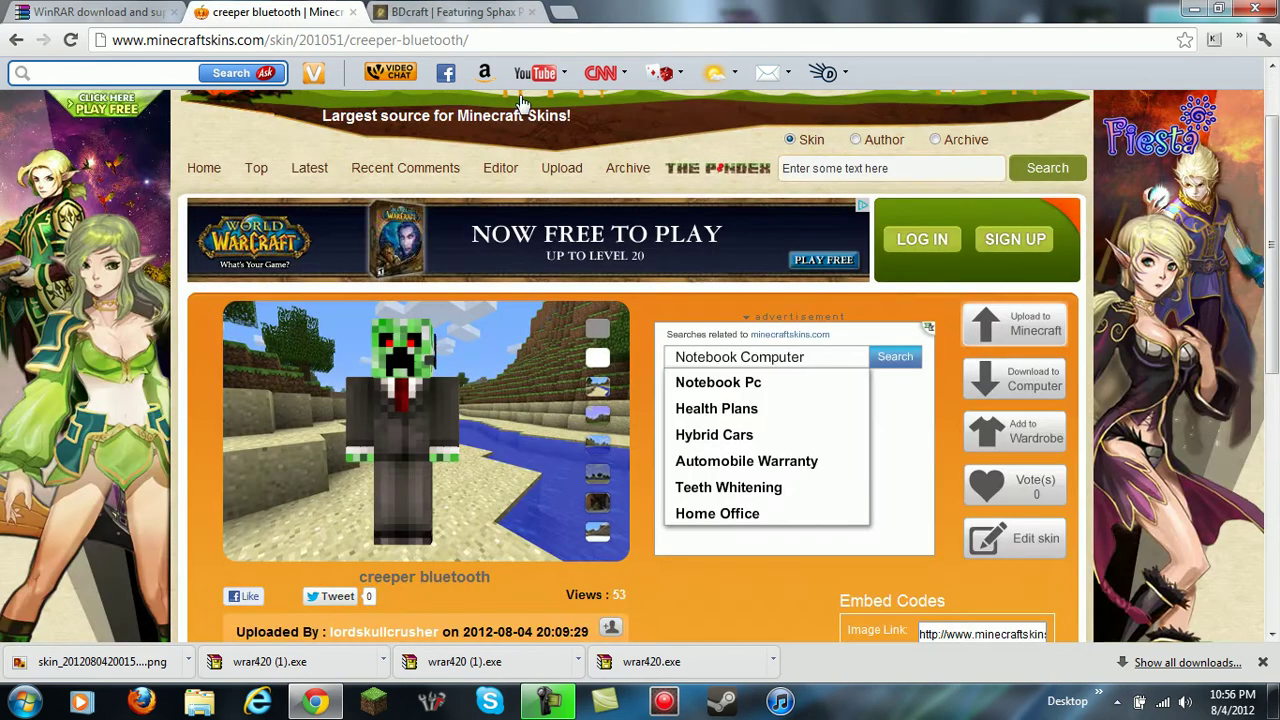
# Step: Launch and log in to Minecraft, check the new skin in a singleplayer world's inventory, and close the game
pyautogui.click(390, 703)
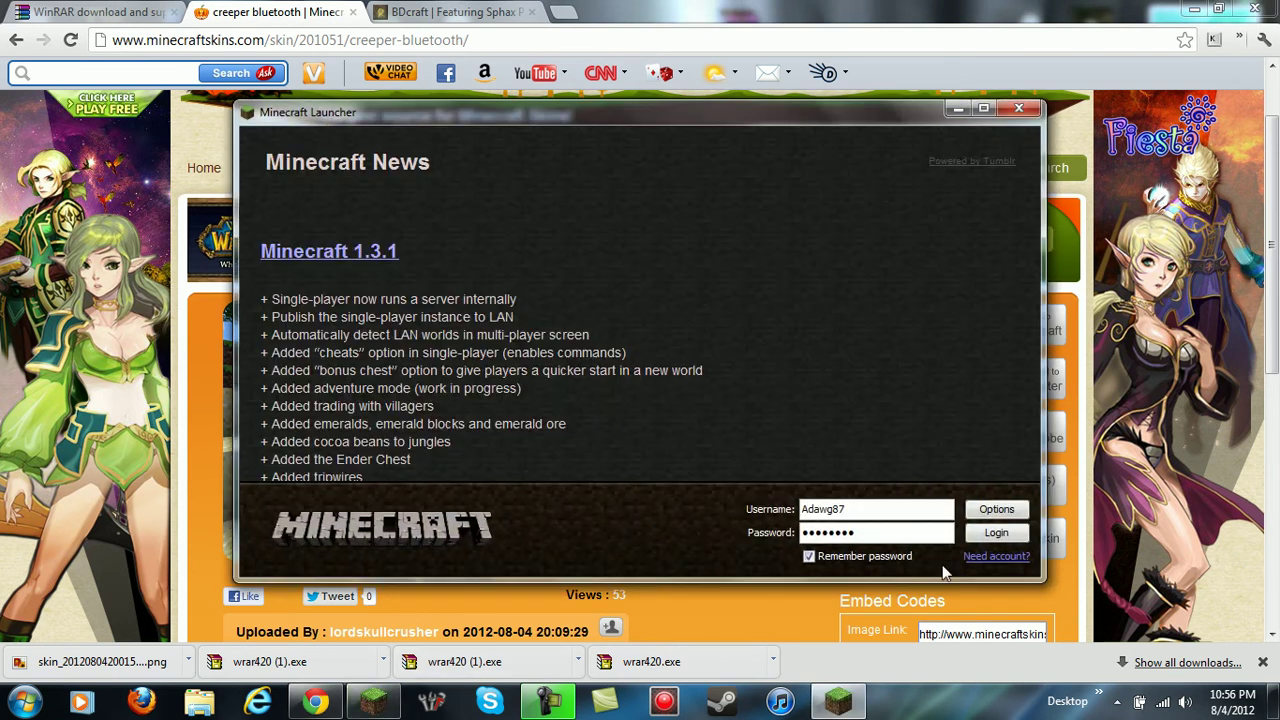
pyautogui.click(990, 533)
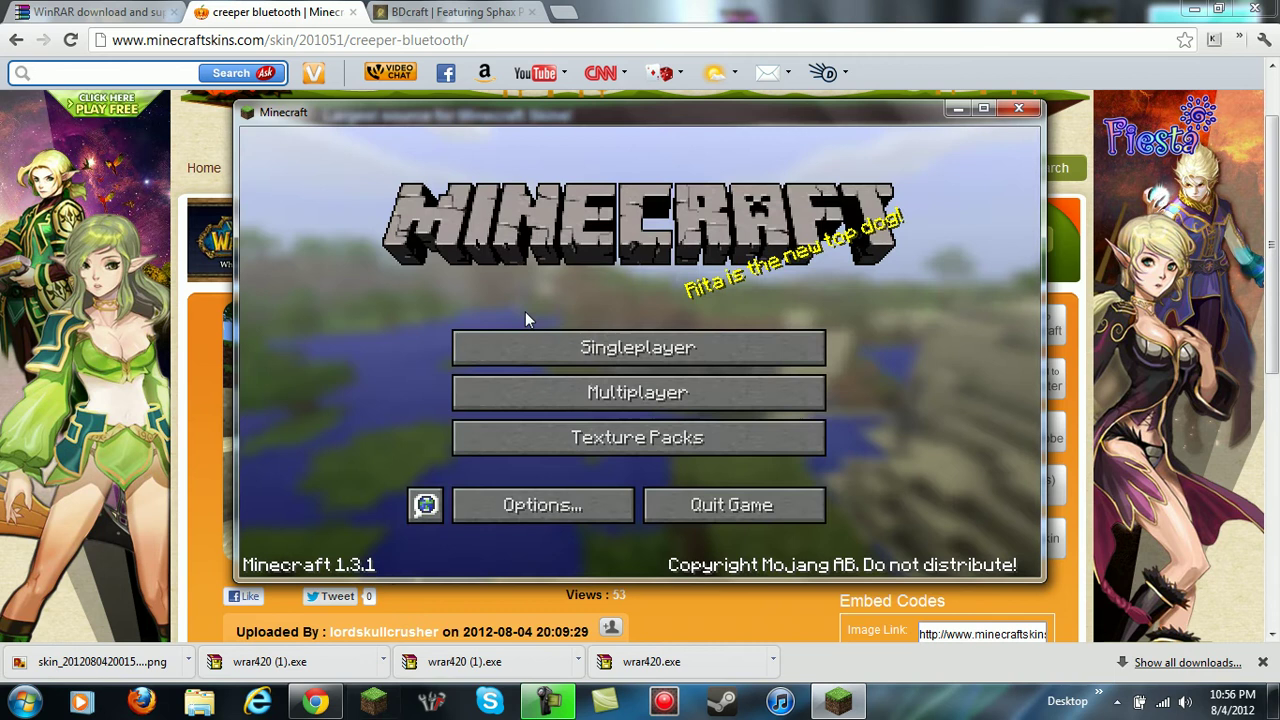
pyautogui.click(536, 348)
pyautogui.click(487, 498)
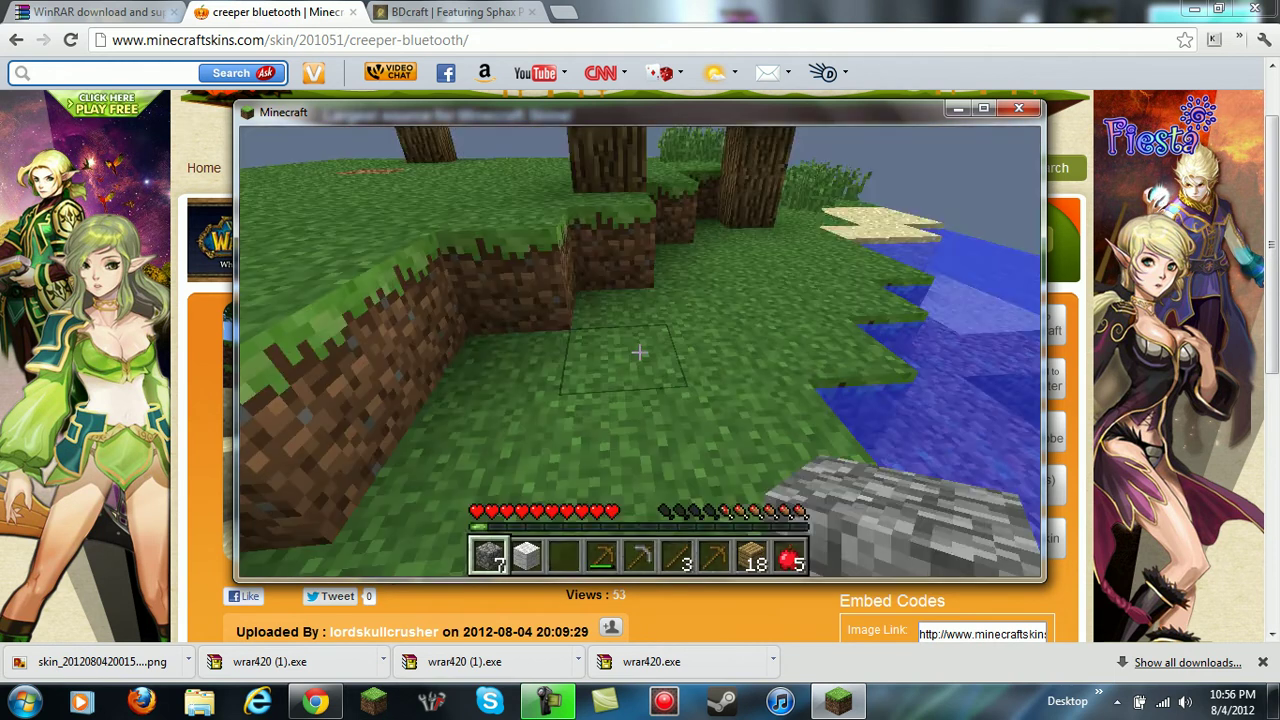
pyautogui.press('e')
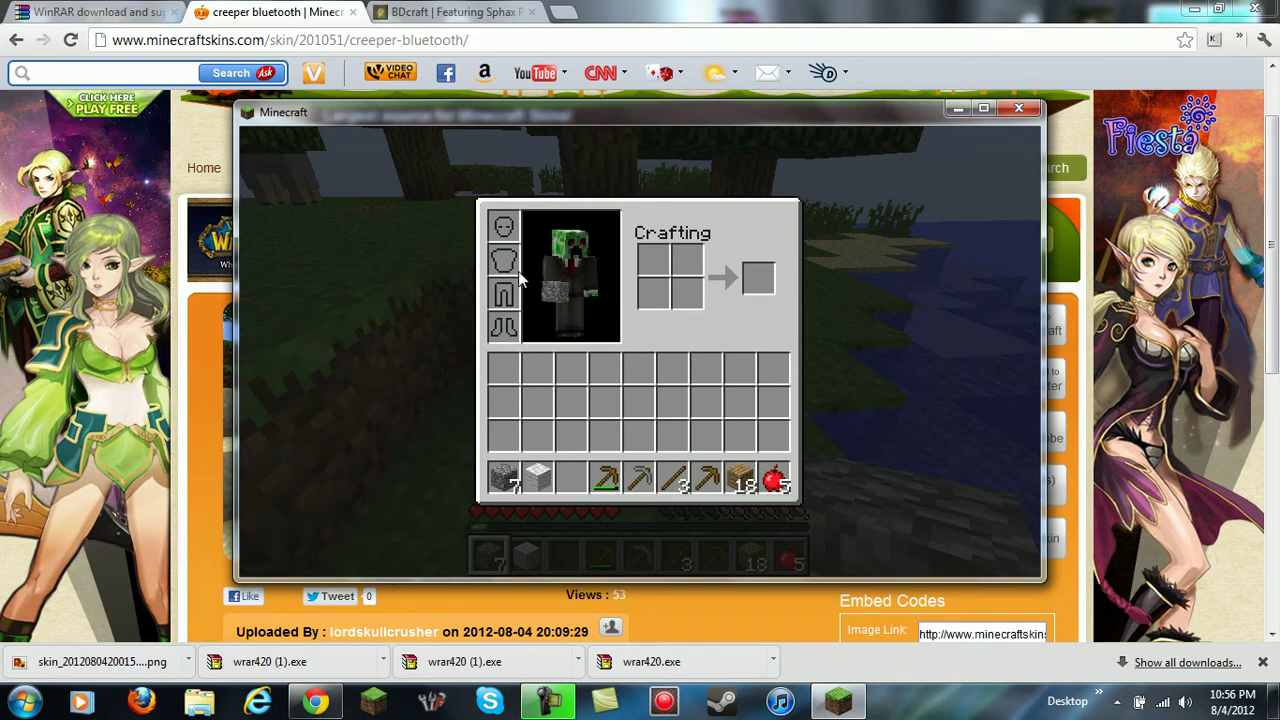
pyautogui.click(1016, 110)
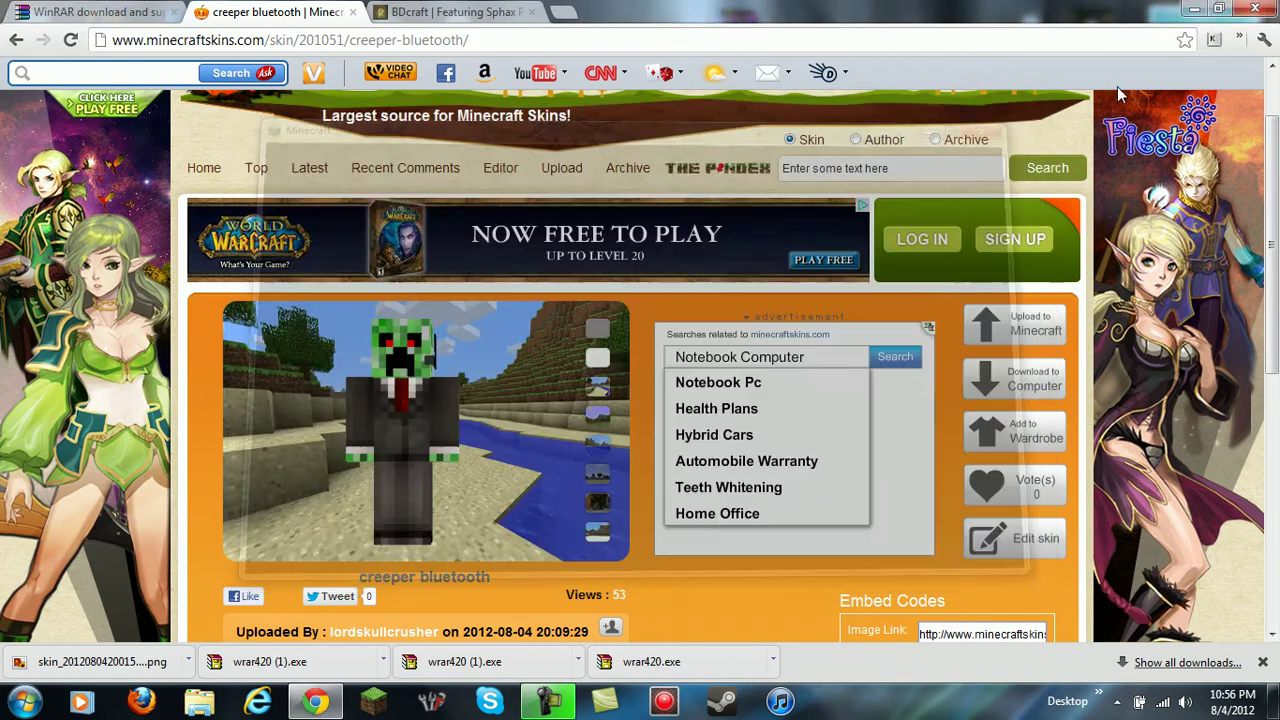
# Step: Switch to the BDcraft site and open its texture pack download page at the list of available resolutions
pyautogui.click(472, 13)
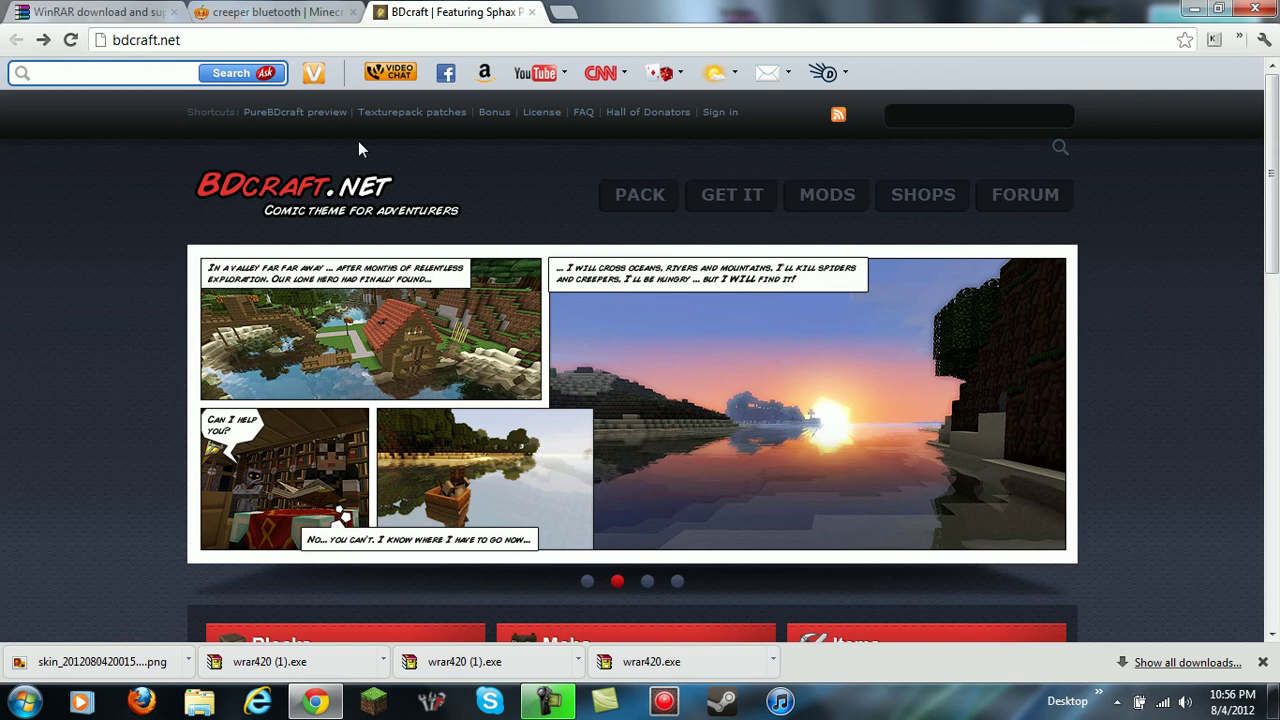
pyautogui.scroll(-8, 372, 180)
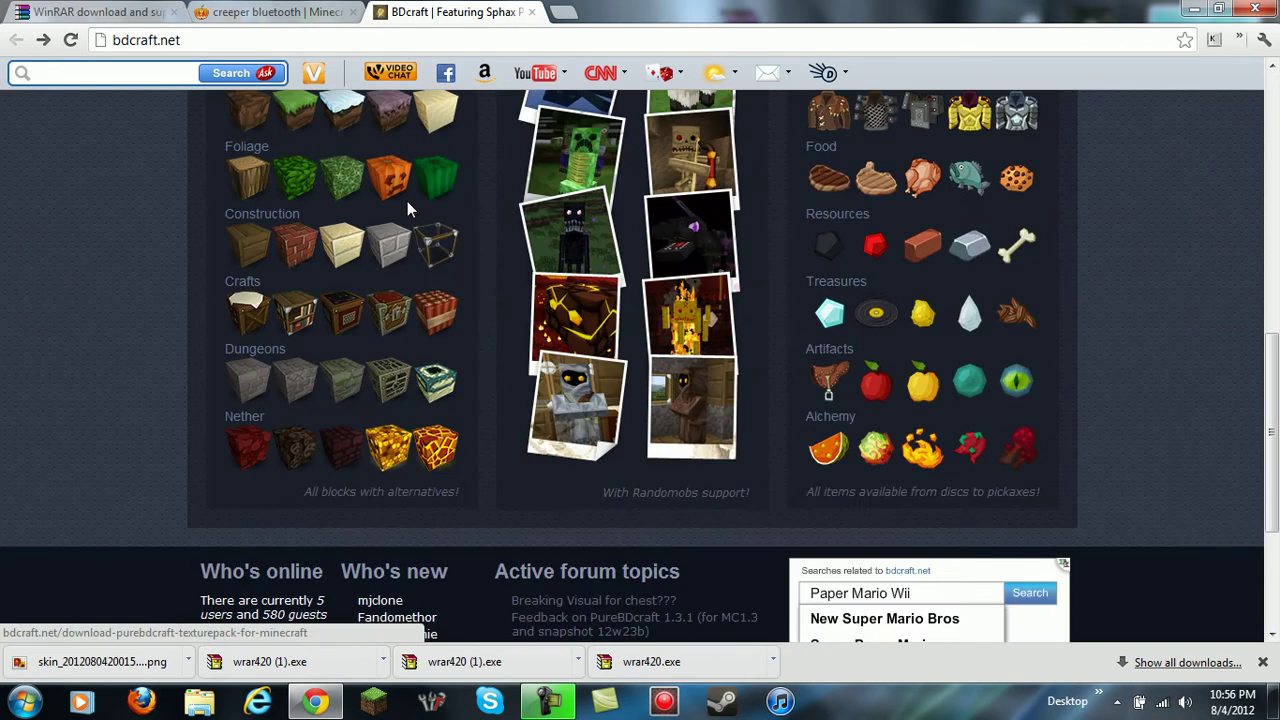
pyautogui.scroll(10, 407, 205)
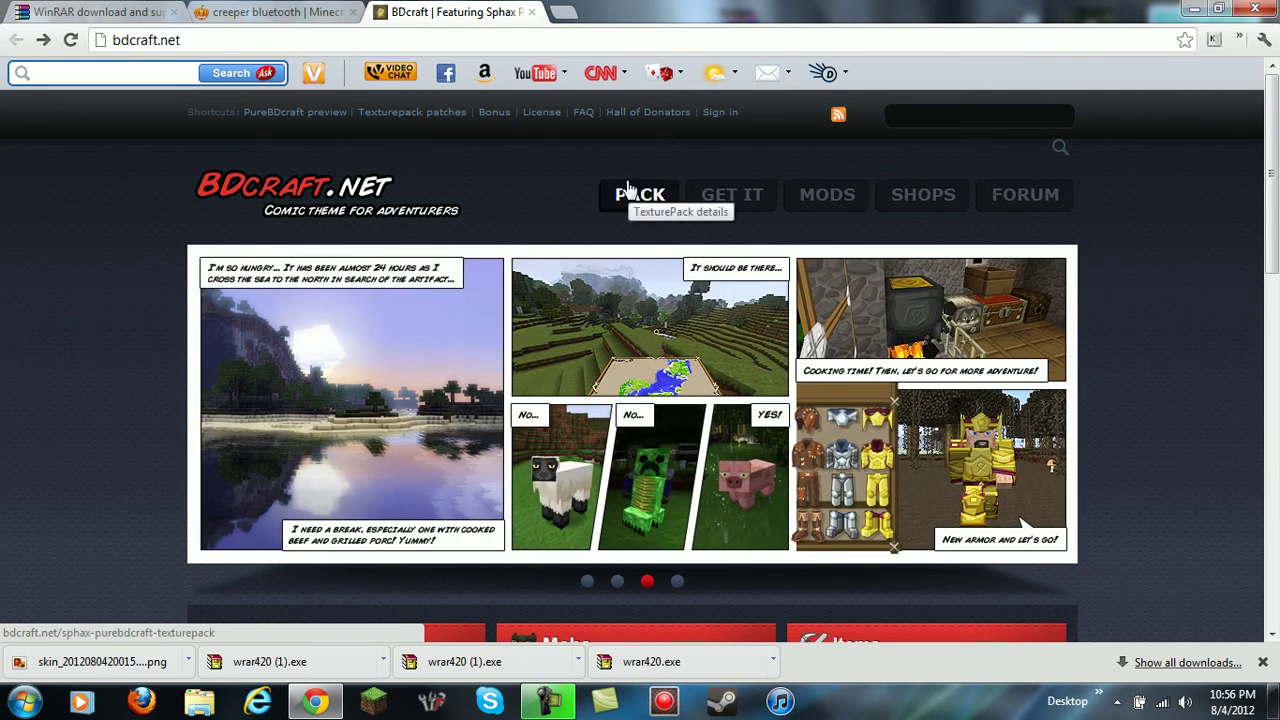
pyautogui.click(710, 198)
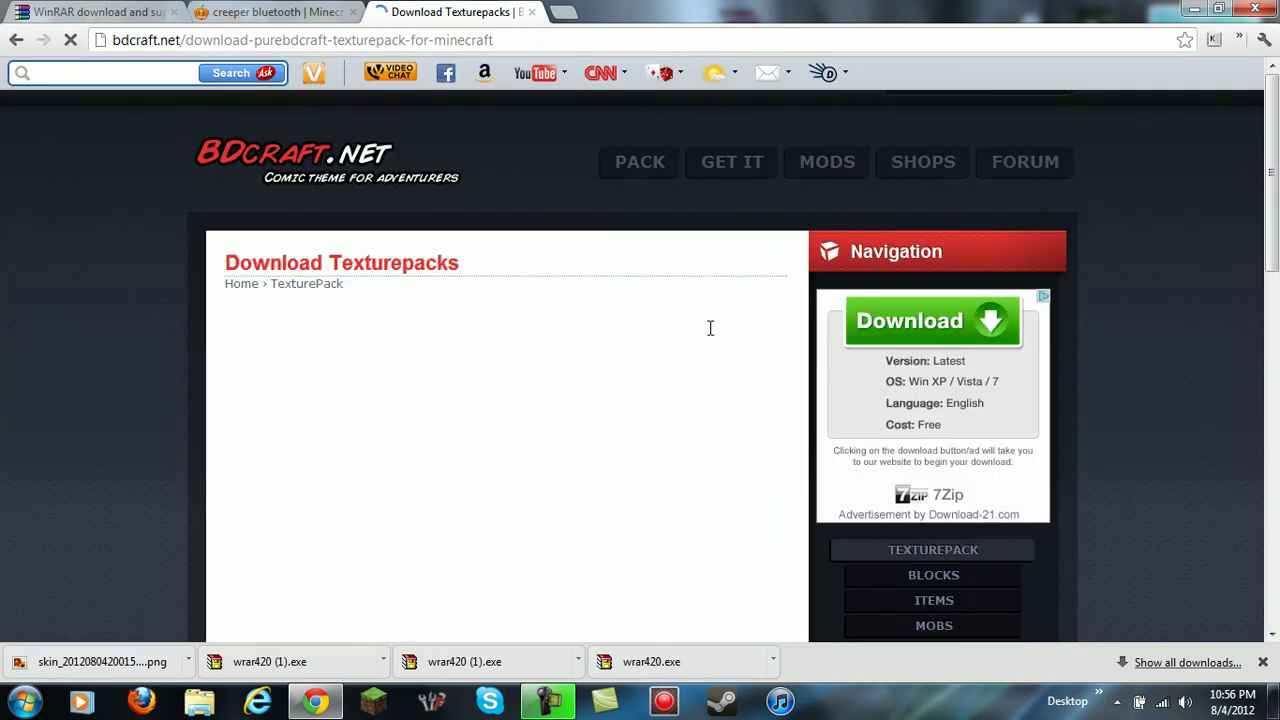
pyautogui.scroll(-4, 704, 338)
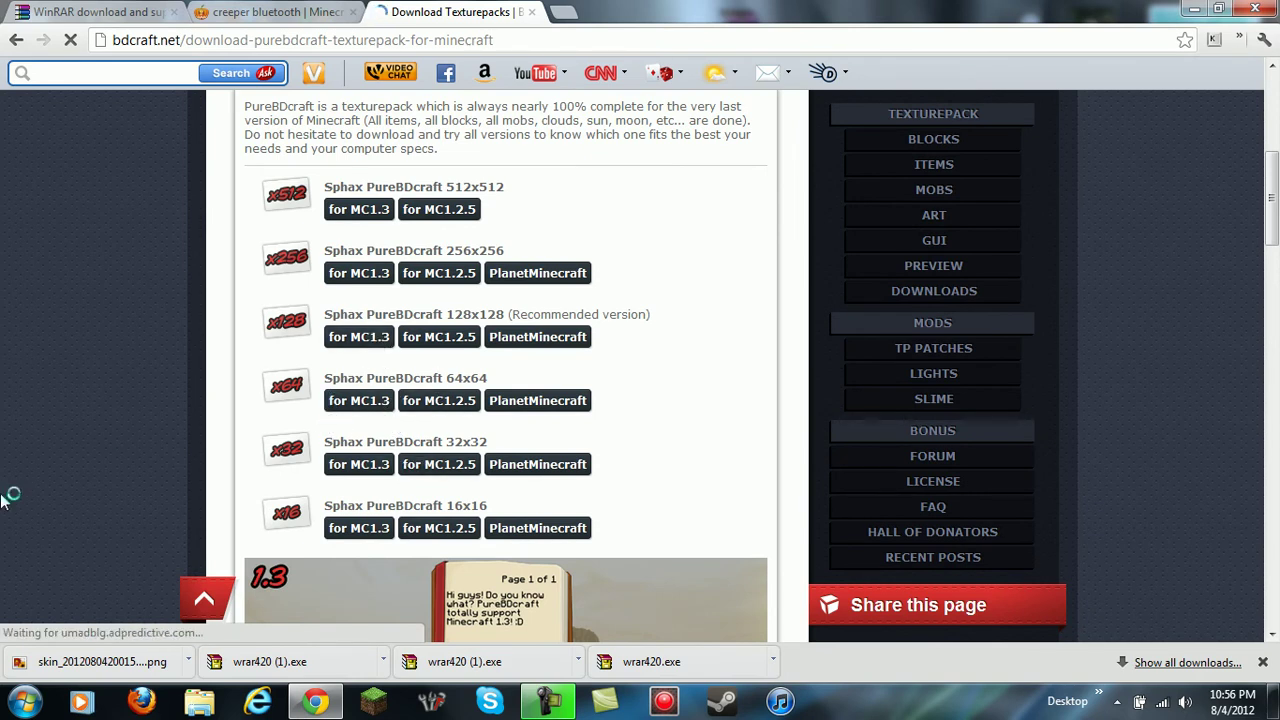
# Step: View the computer's system properties to check its memory and system type, and return to the texture pack downloads in the browser
pyautogui.click(24, 700)
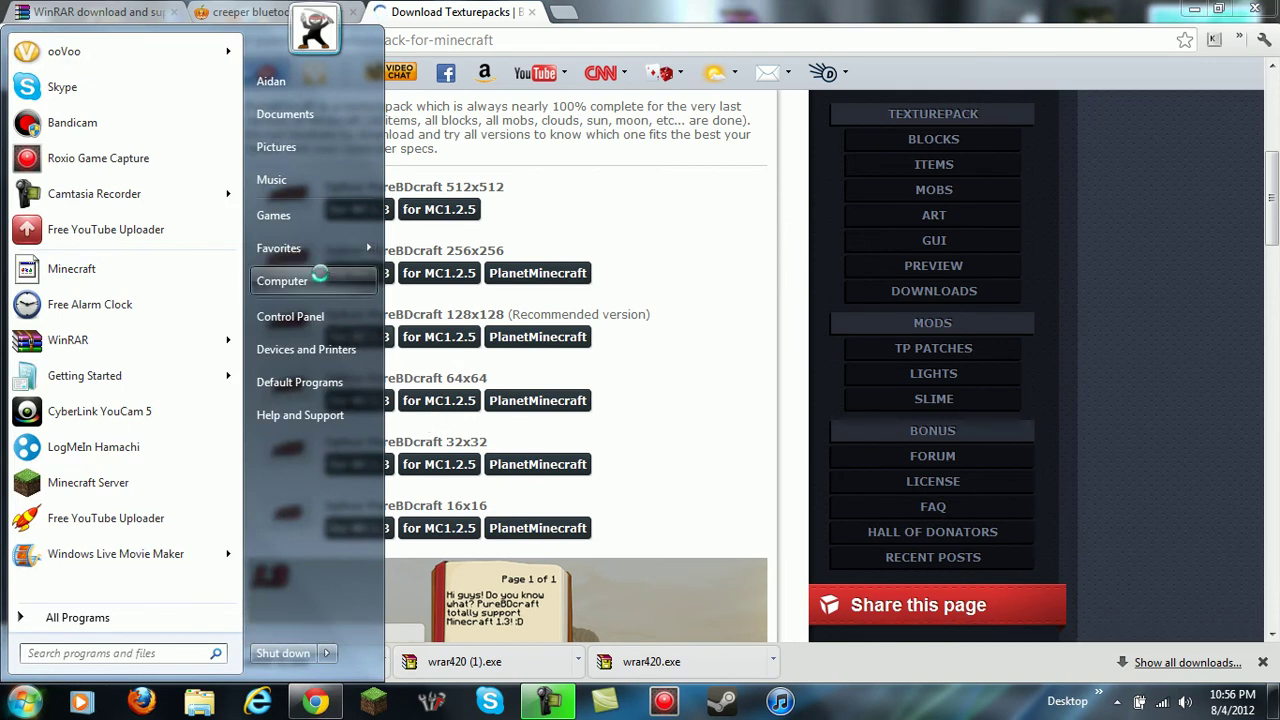
pyautogui.rightClick(318, 278)
pyautogui.click(386, 480)
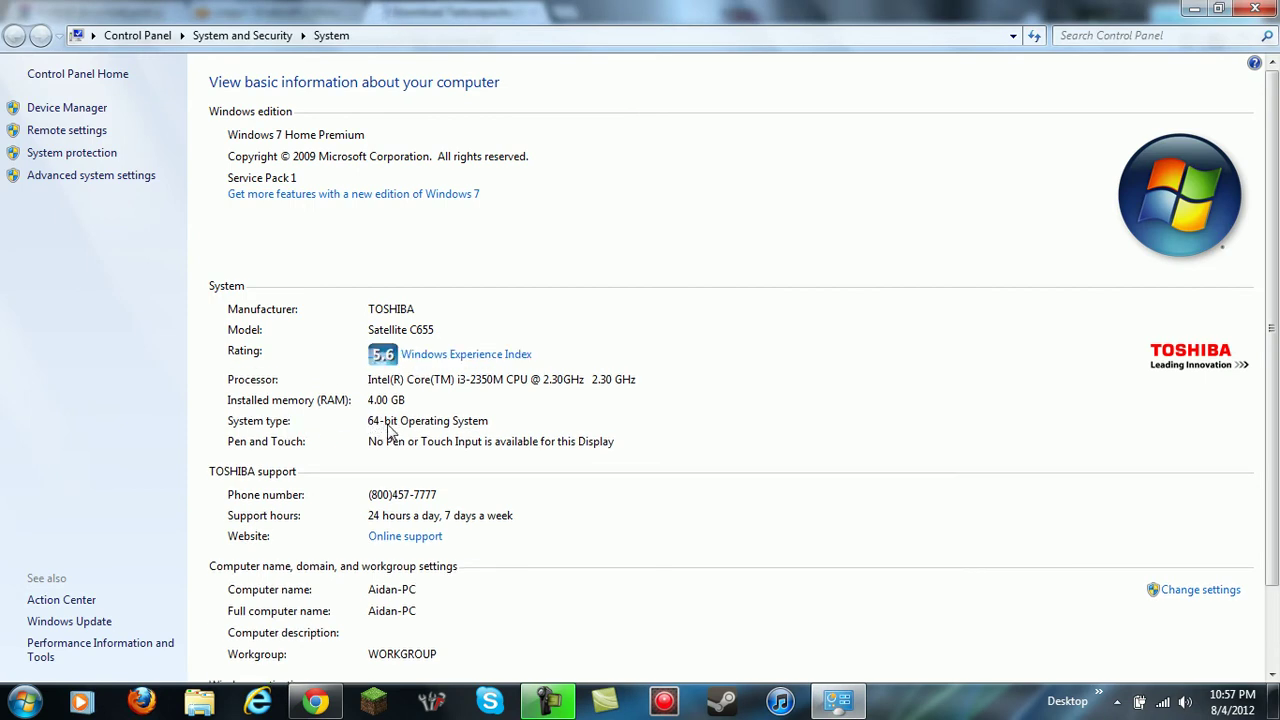
pyautogui.click(315, 700)
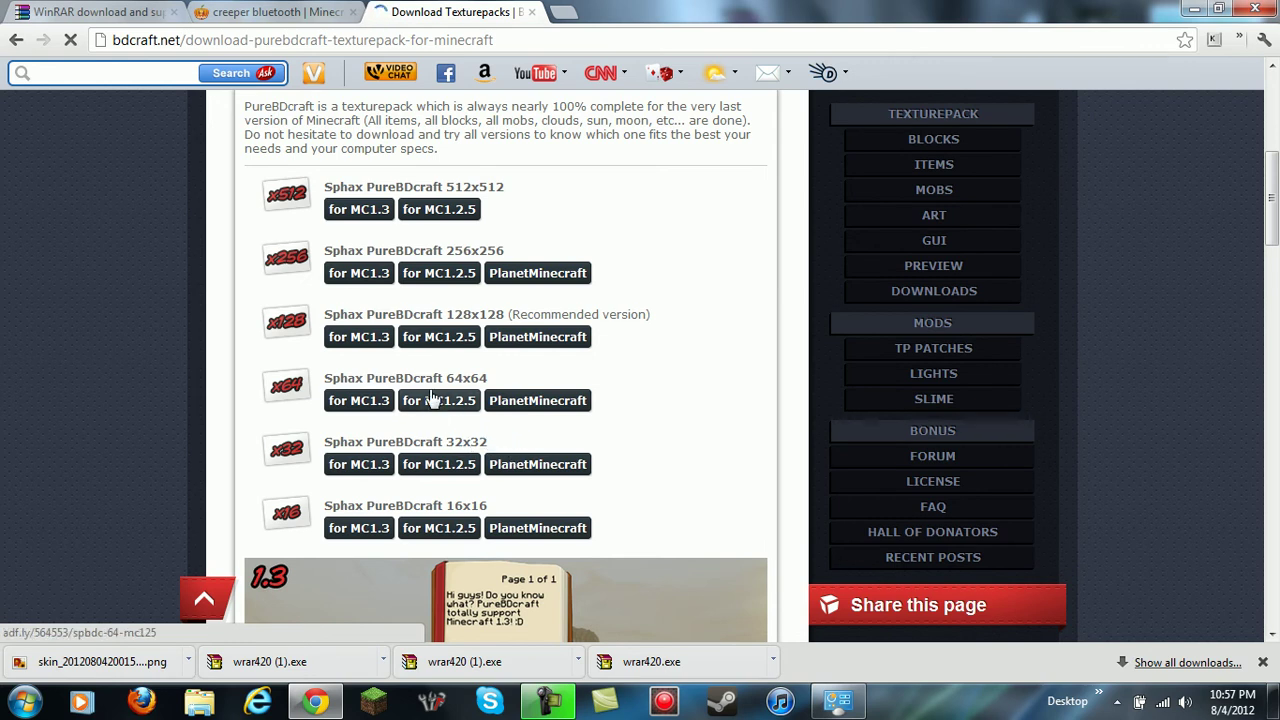
# Step: Start the Sphax PureBDcraft 64x64 download for MC1.3, skipping the AdF.ly ad, and cancel it and close the download page
pyautogui.click(370, 404)
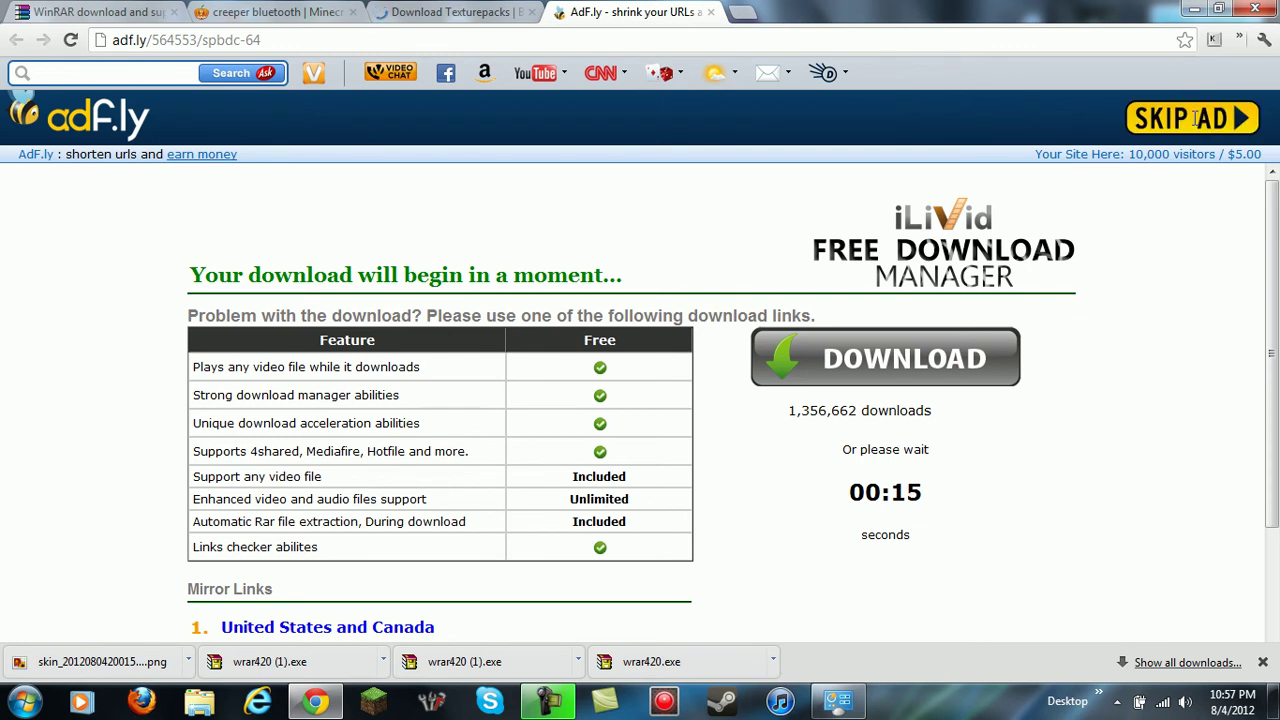
pyautogui.click(1197, 120)
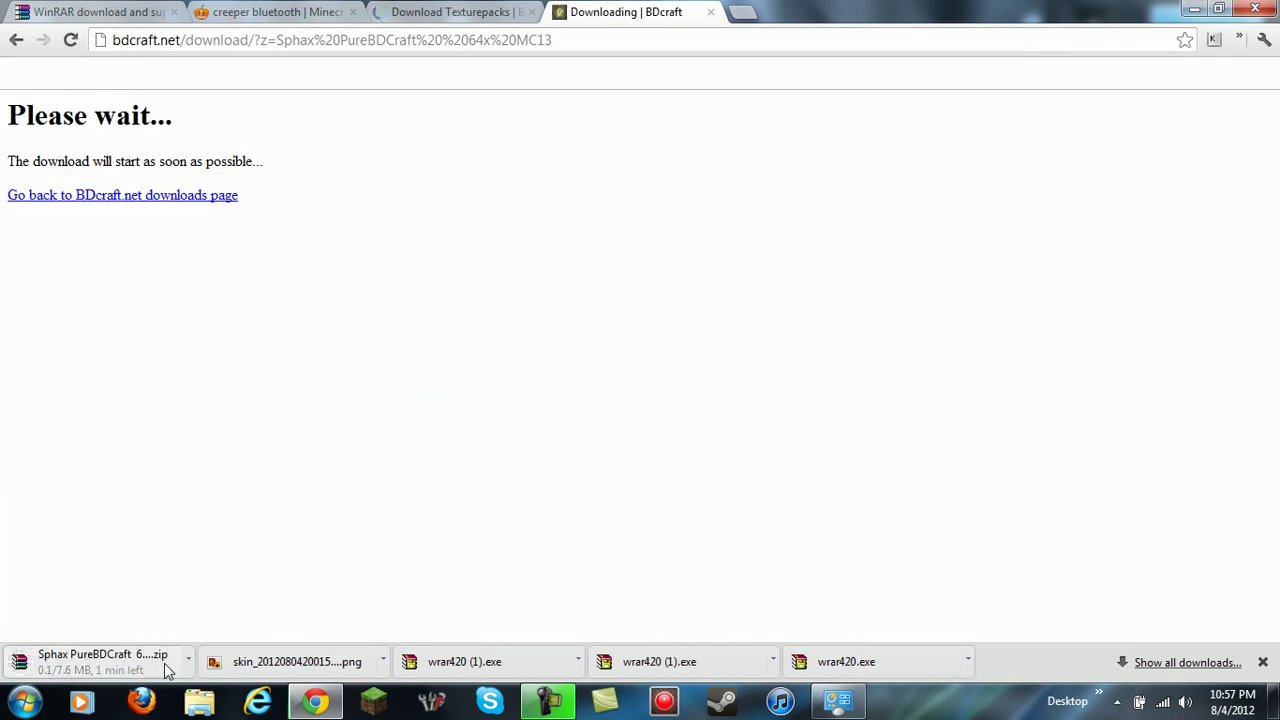
pyautogui.click(189, 662)
pyautogui.click(227, 631)
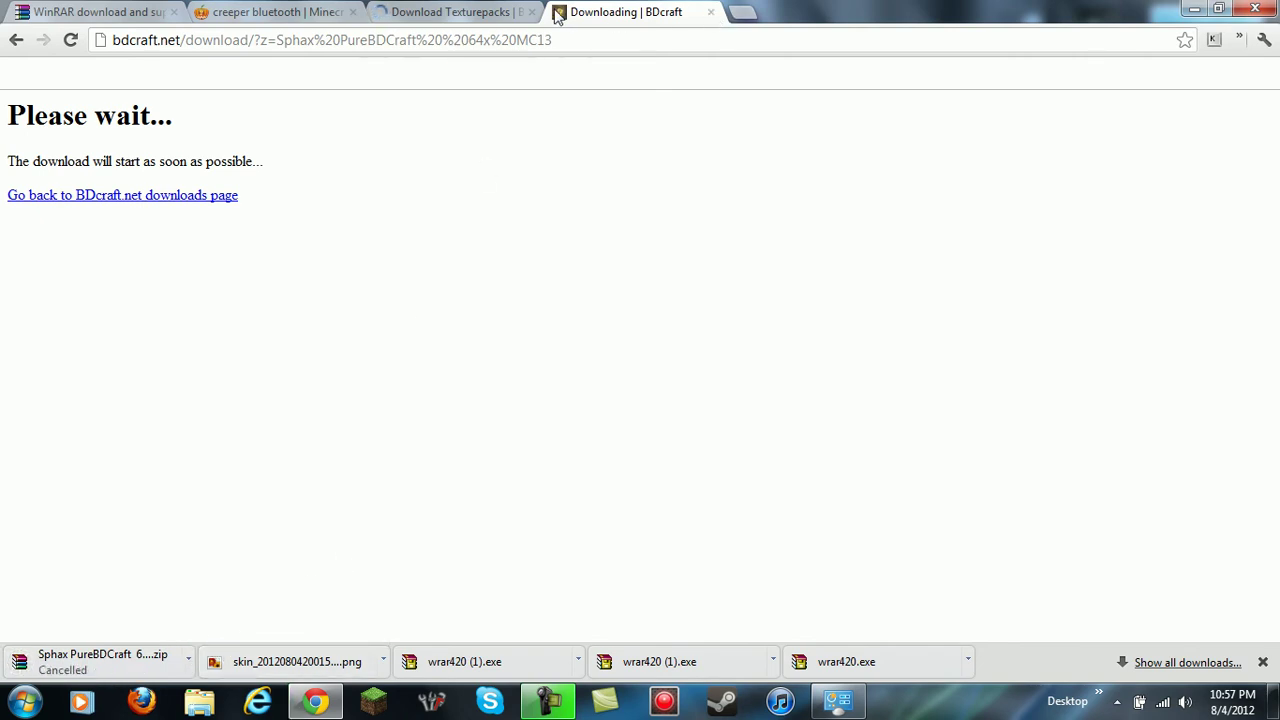
pyautogui.click(711, 13)
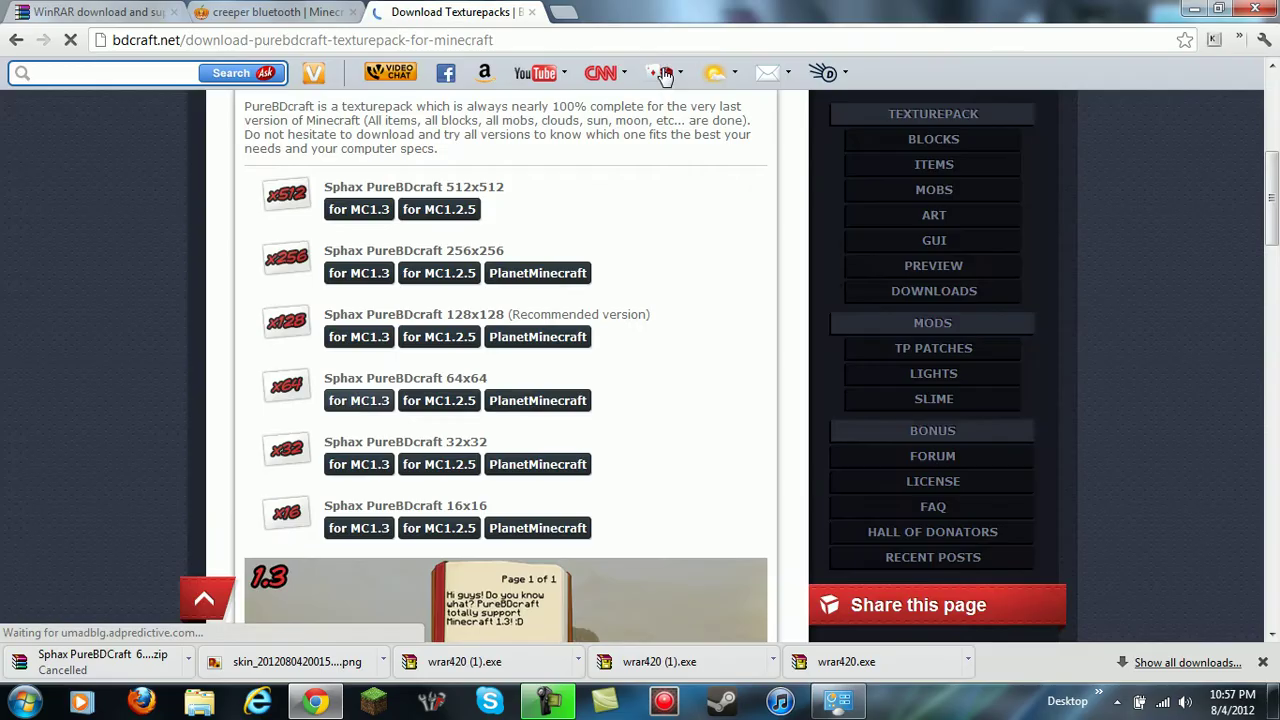
# Step: Place the Sphax PureBDCraft 64x MC13 archive in open desktop space and open the texturepacks folder inside .minecraft via %appdata%
pyautogui.click(1274, 703)
pyautogui.moveTo(737, 35); pyautogui.dragTo(667, 235)
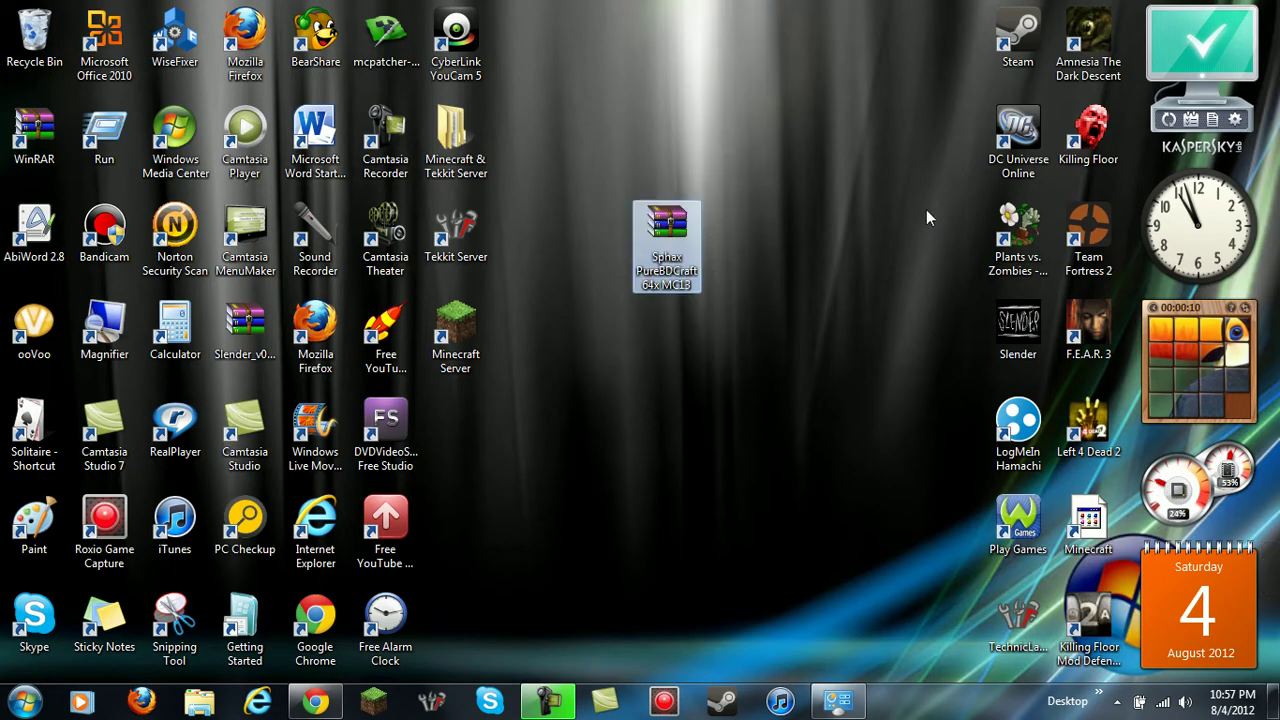
pyautogui.click(24, 702)
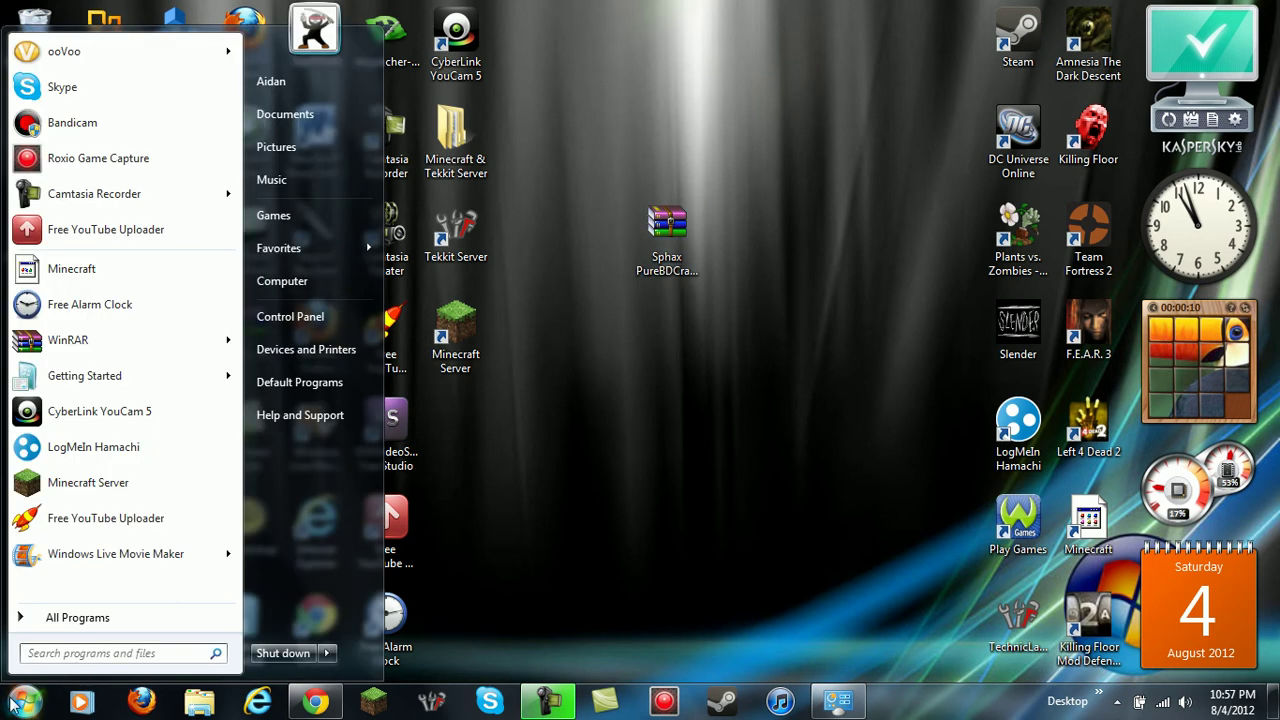
pyautogui.write('%appd')
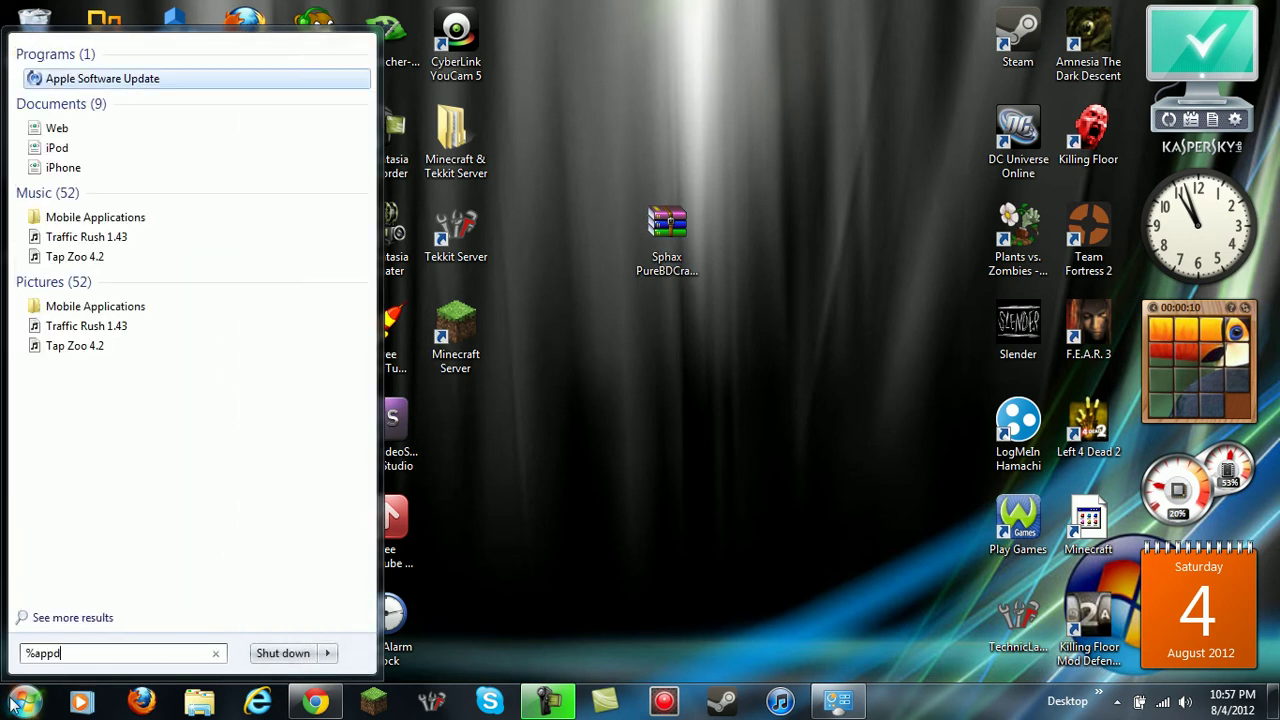
pyautogui.write('ata%')
pyautogui.press('Return')
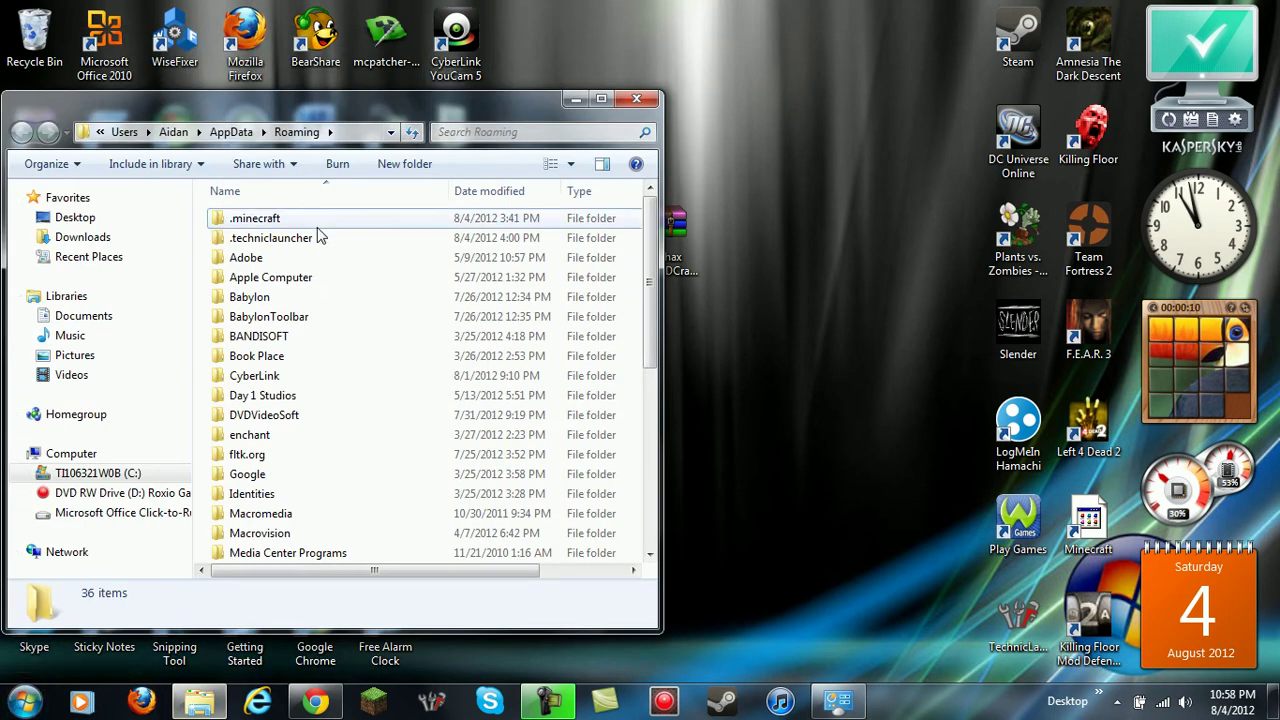
pyautogui.doubleClick(316, 226)
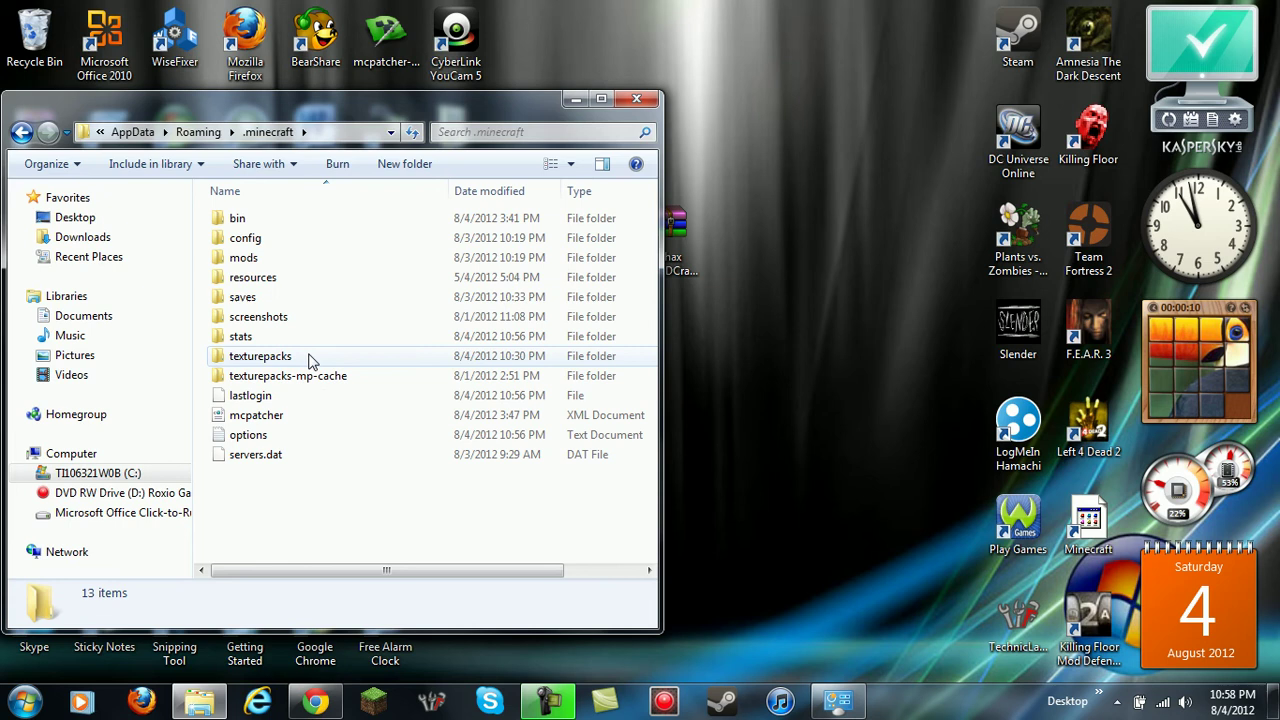
pyautogui.doubleClick(260, 356)
# Step: Move the Sphax PureBDCraft 64x MC13 archive from the desktop into the texturepacks folder and close the folder window
pyautogui.click(780, 234)
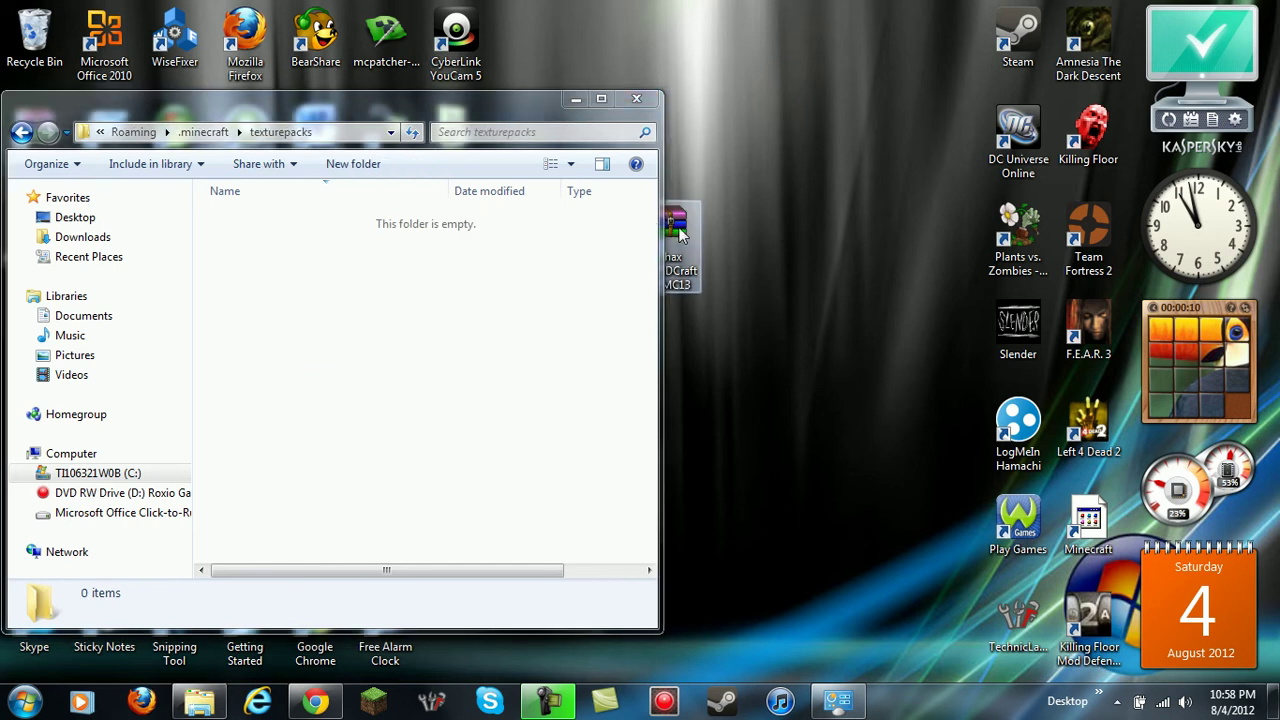
pyautogui.moveTo(678, 229); pyautogui.dragTo(728, 251)
pyautogui.moveTo(780, 323); pyautogui.dragTo(460, 305)
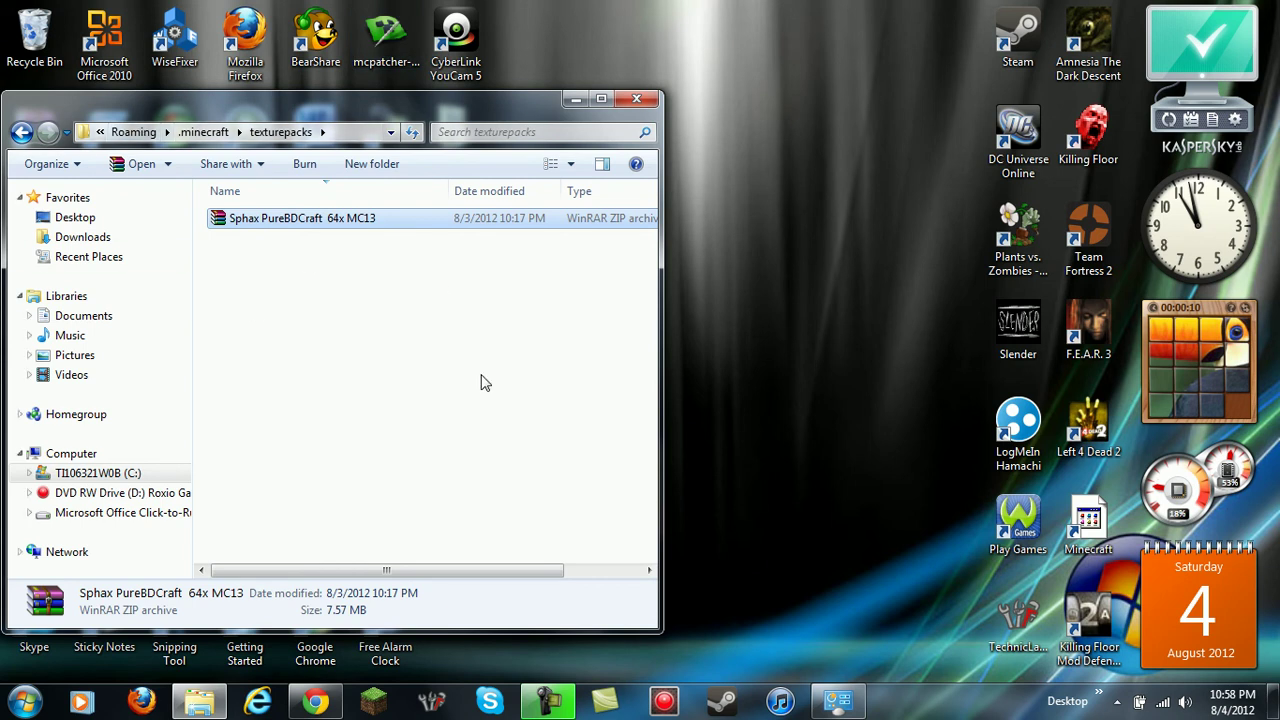
pyautogui.click(637, 101)
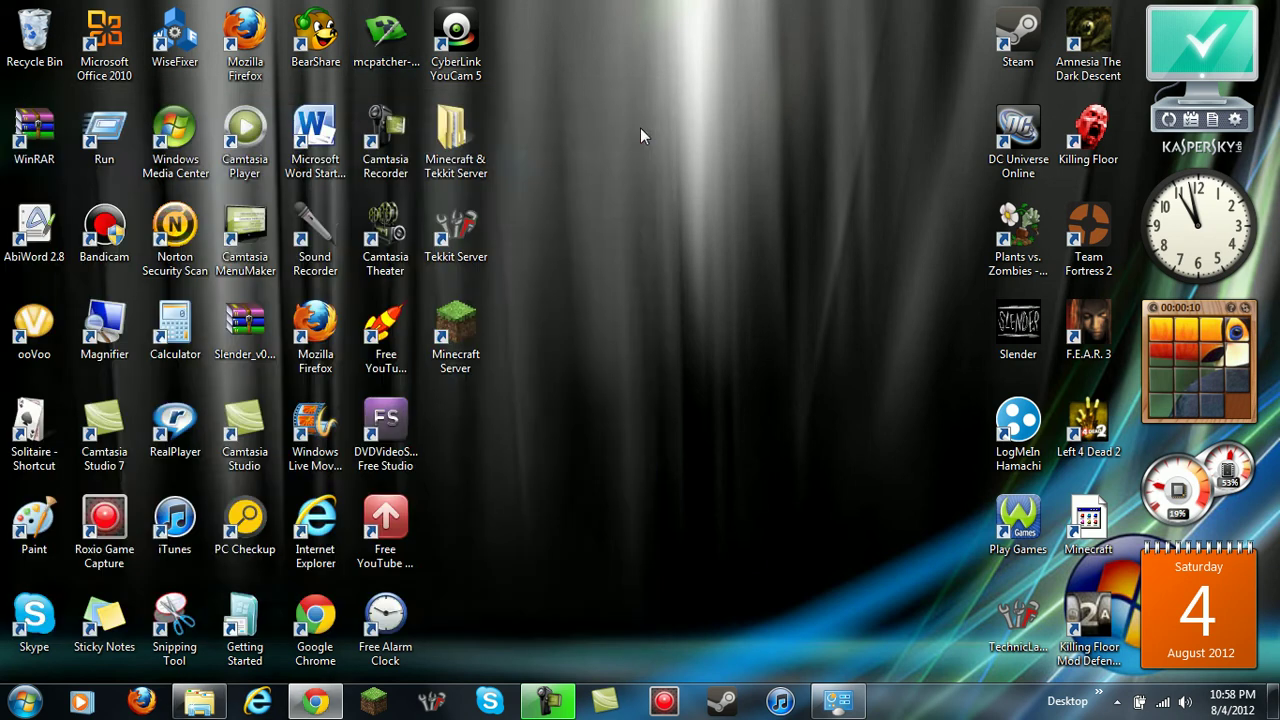
# Step: Launch Minecraft, log in with the saved account, and apply the Sphax PureBDCraft 64x MC13.zip texture pack
pyautogui.click(391, 688)
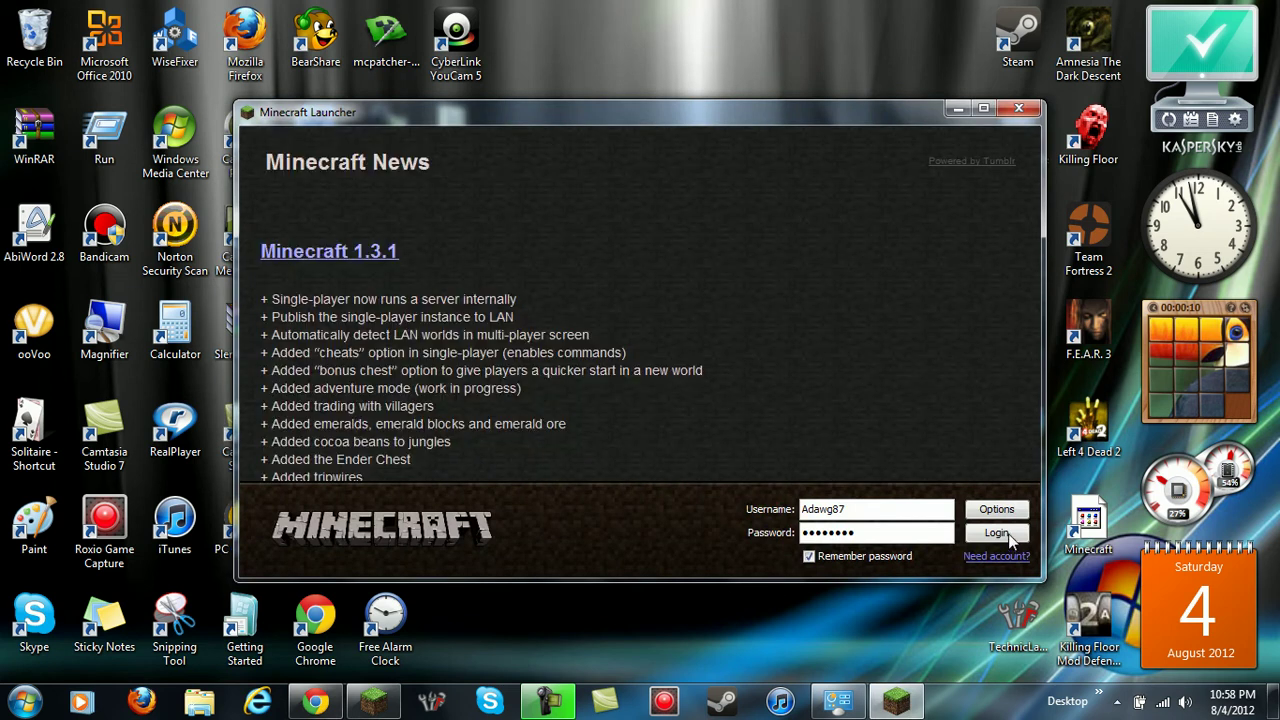
pyautogui.click(1000, 537)
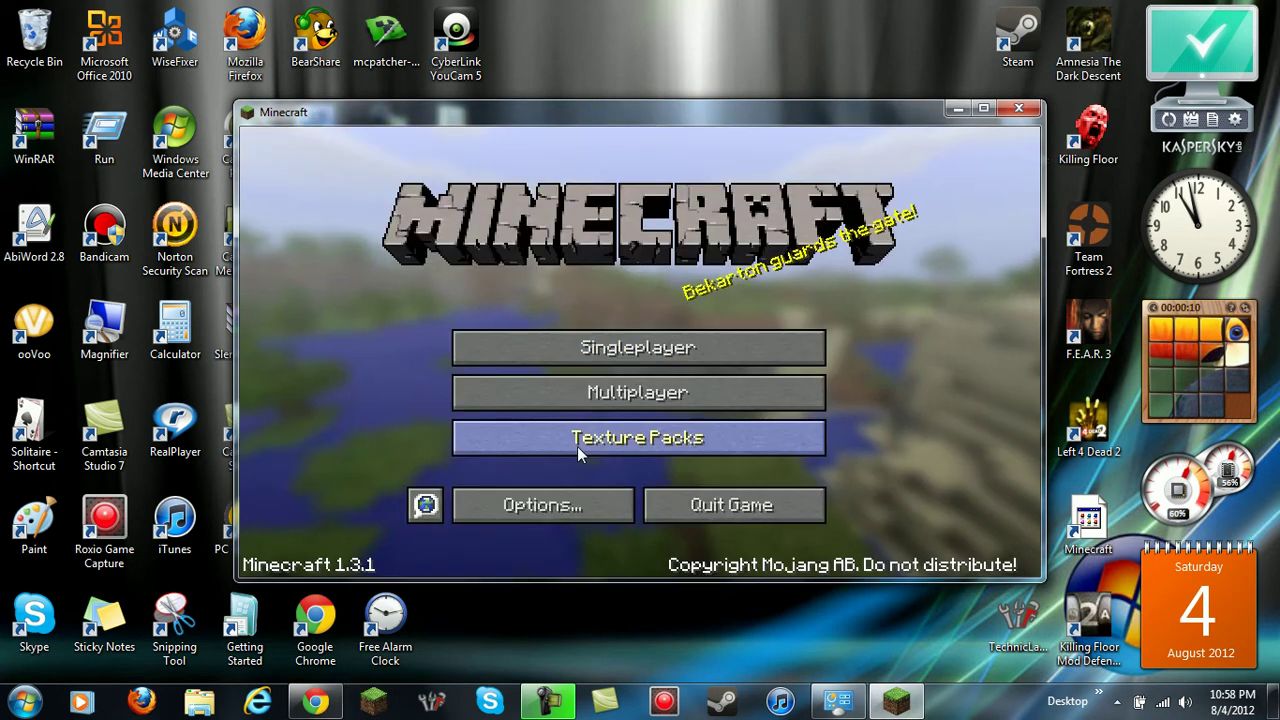
pyautogui.click(577, 446)
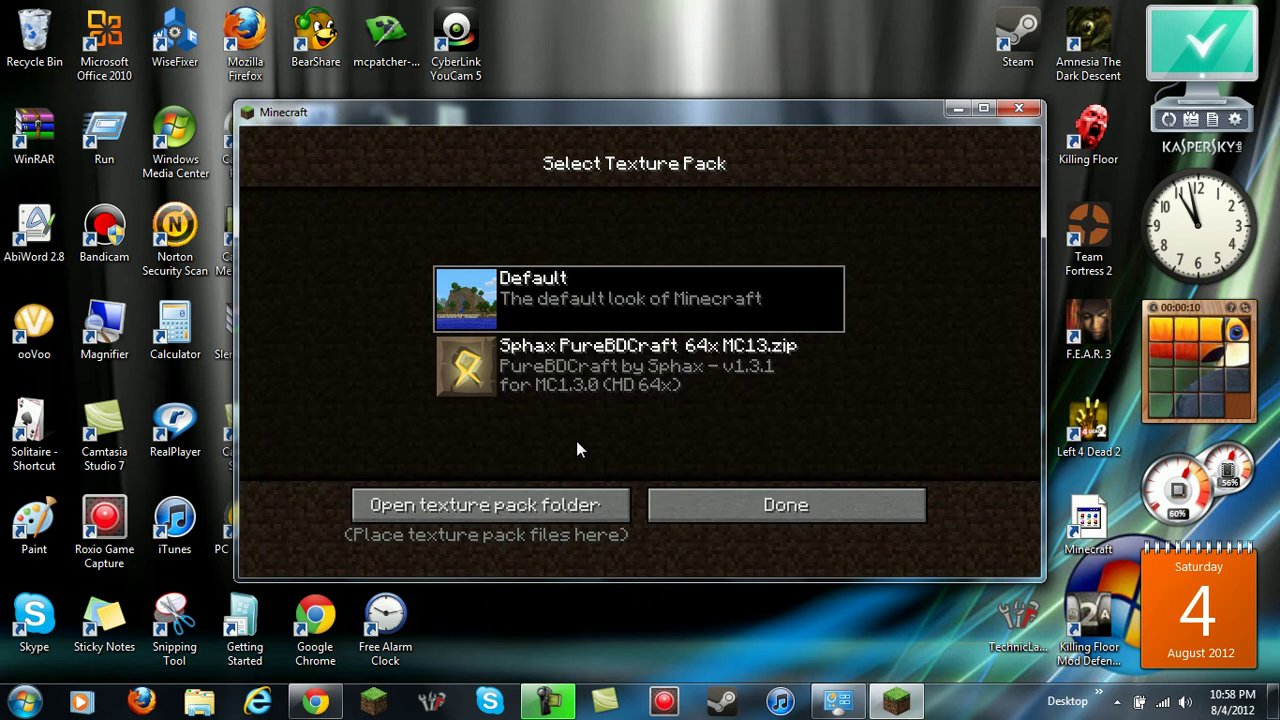
pyautogui.click(571, 367)
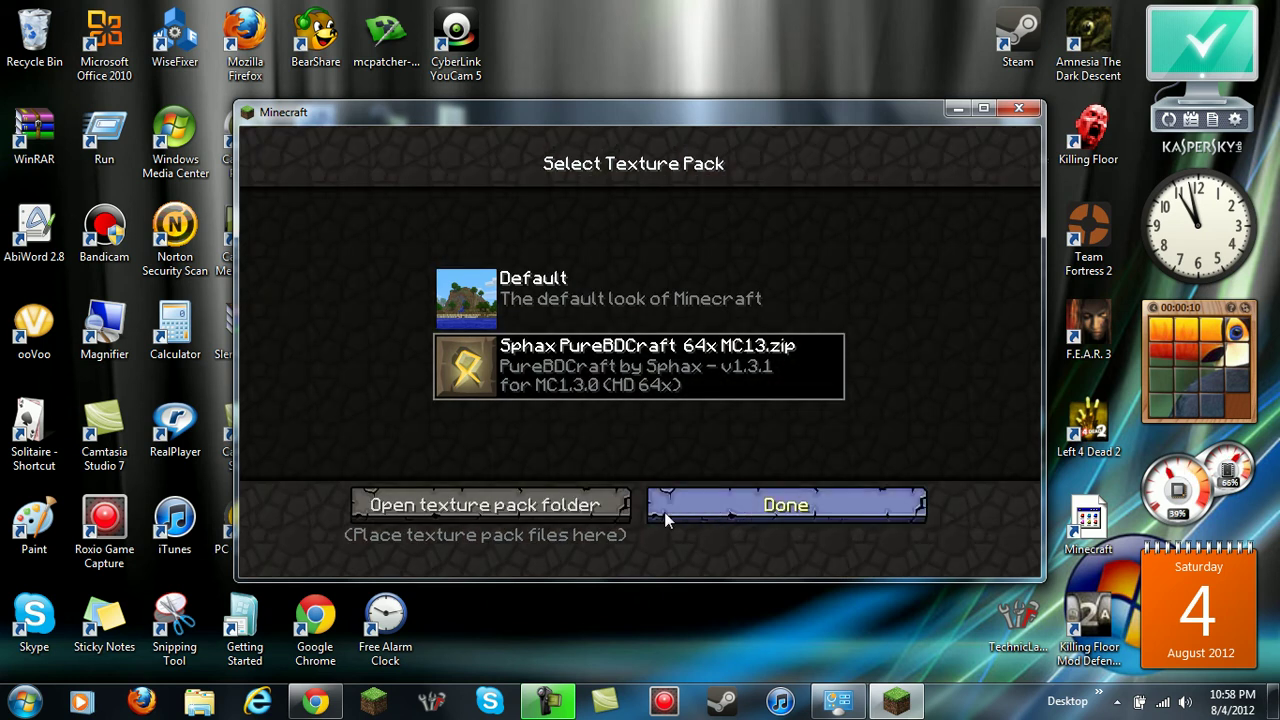
pyautogui.click(785, 505)
# Step: Load an existing singleplayer world and look over the terrain with the new texture pack
pyautogui.click(566, 335)
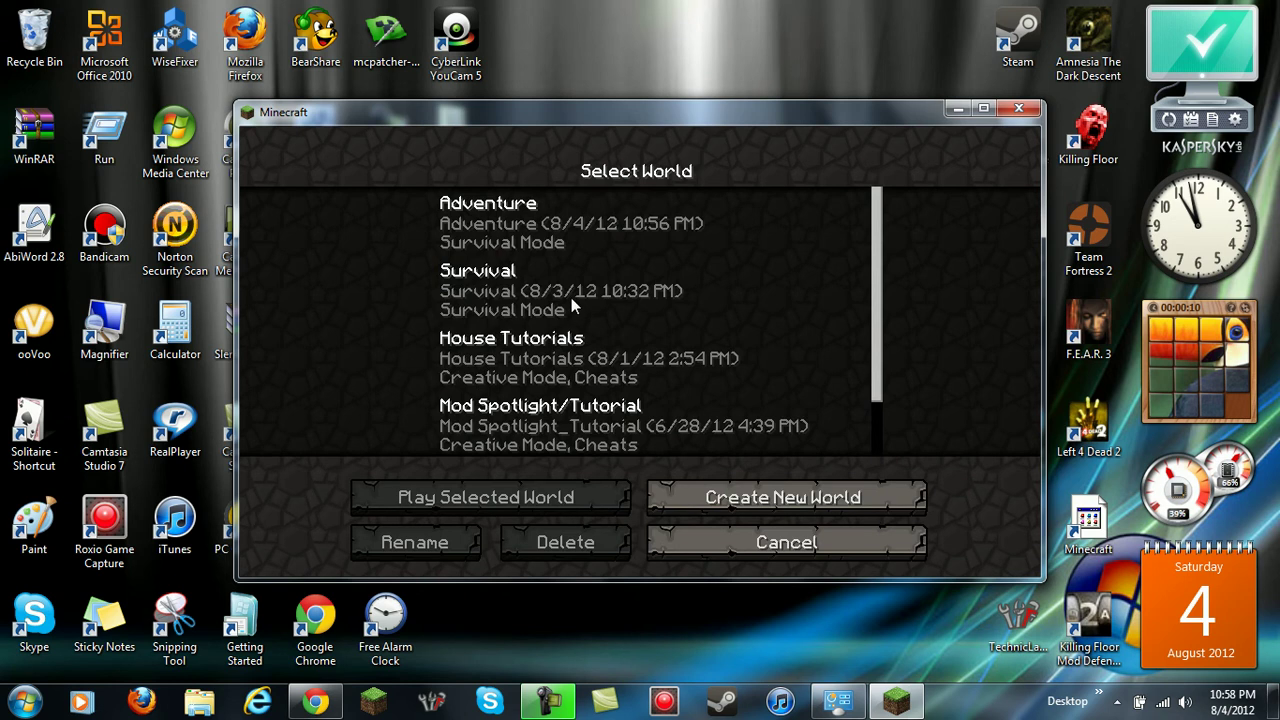
pyautogui.click(520, 513)
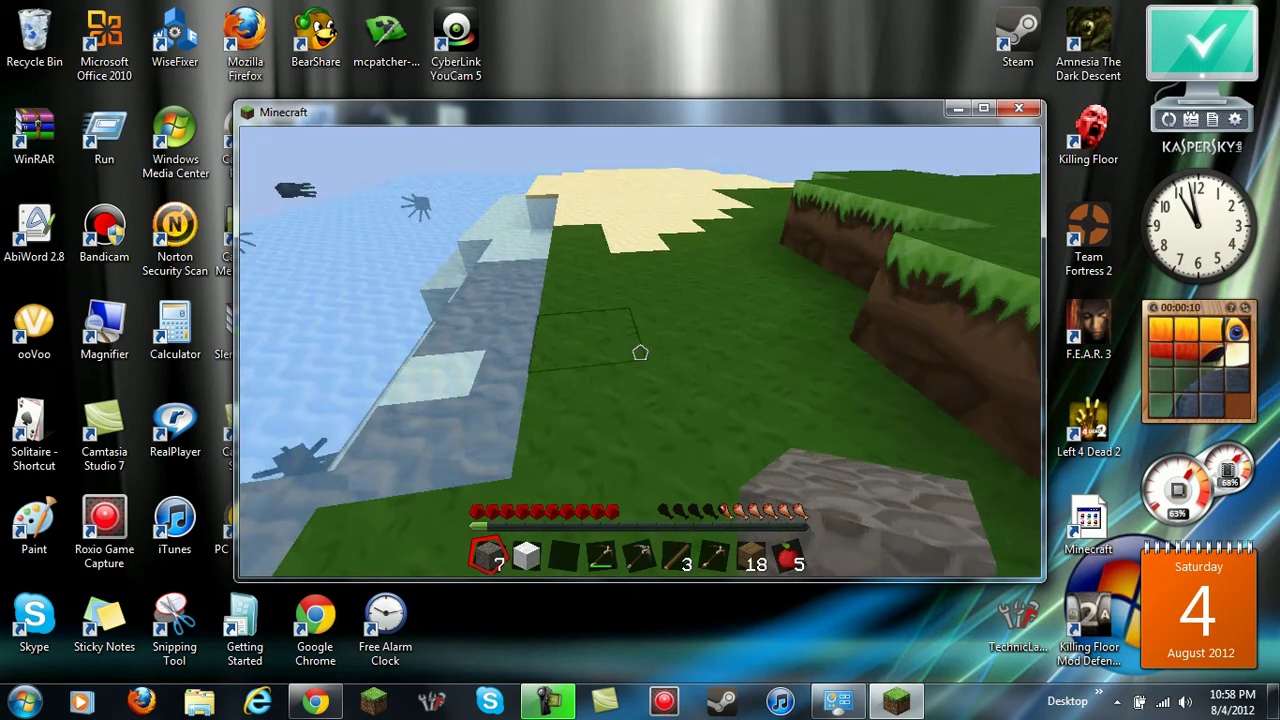
pyautogui.moveTo(640, 353)
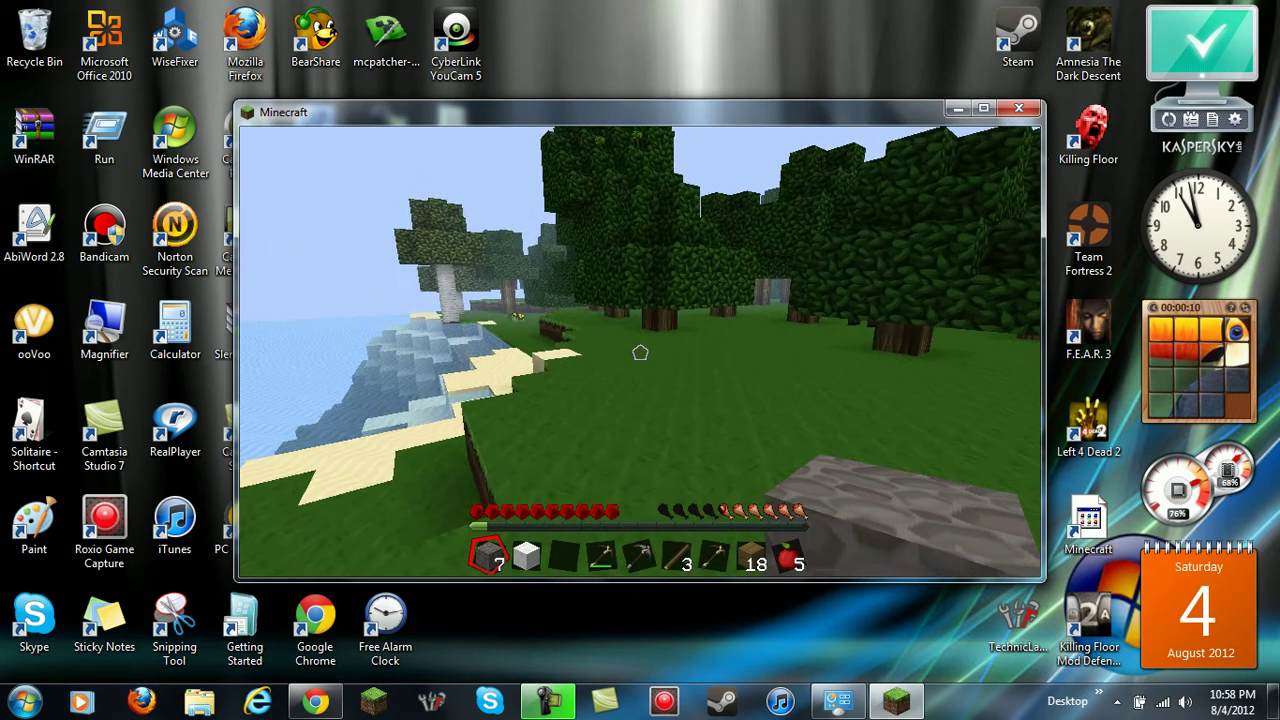
# Step: Hit the sheep under the trees with the item from the sixth hotbar slot, and save and quit to the title screen
pyautogui.press('6')
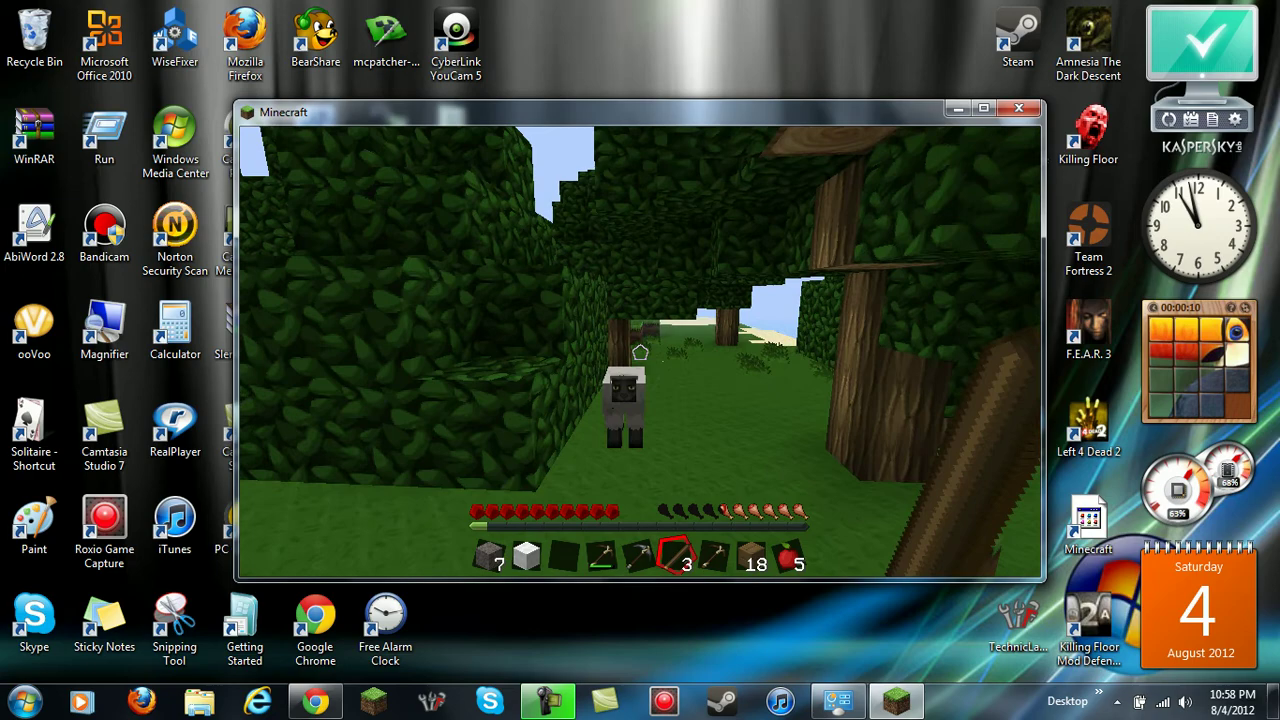
pyautogui.click(640, 353)
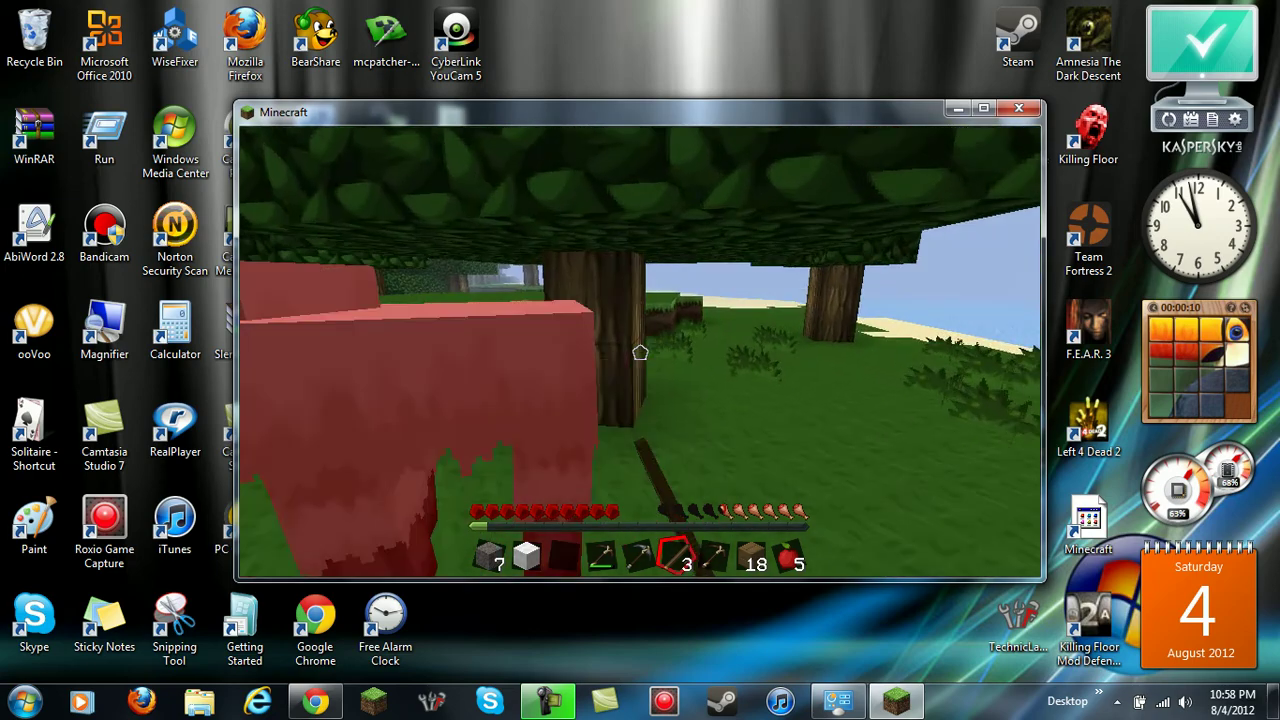
pyautogui.click(640, 353)
pyautogui.click(640, 353)
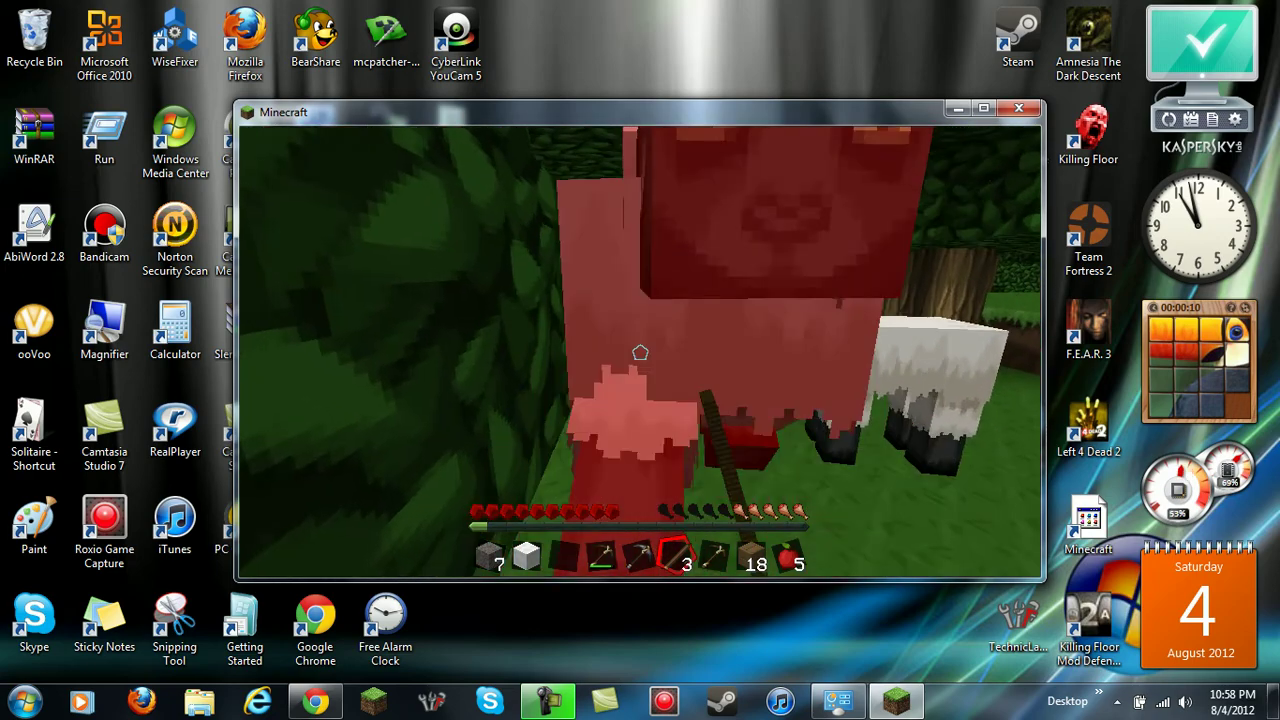
pyautogui.click(640, 353)
pyautogui.click(640, 353)
pyautogui.click(640, 353)
pyautogui.moveTo(640, 353)
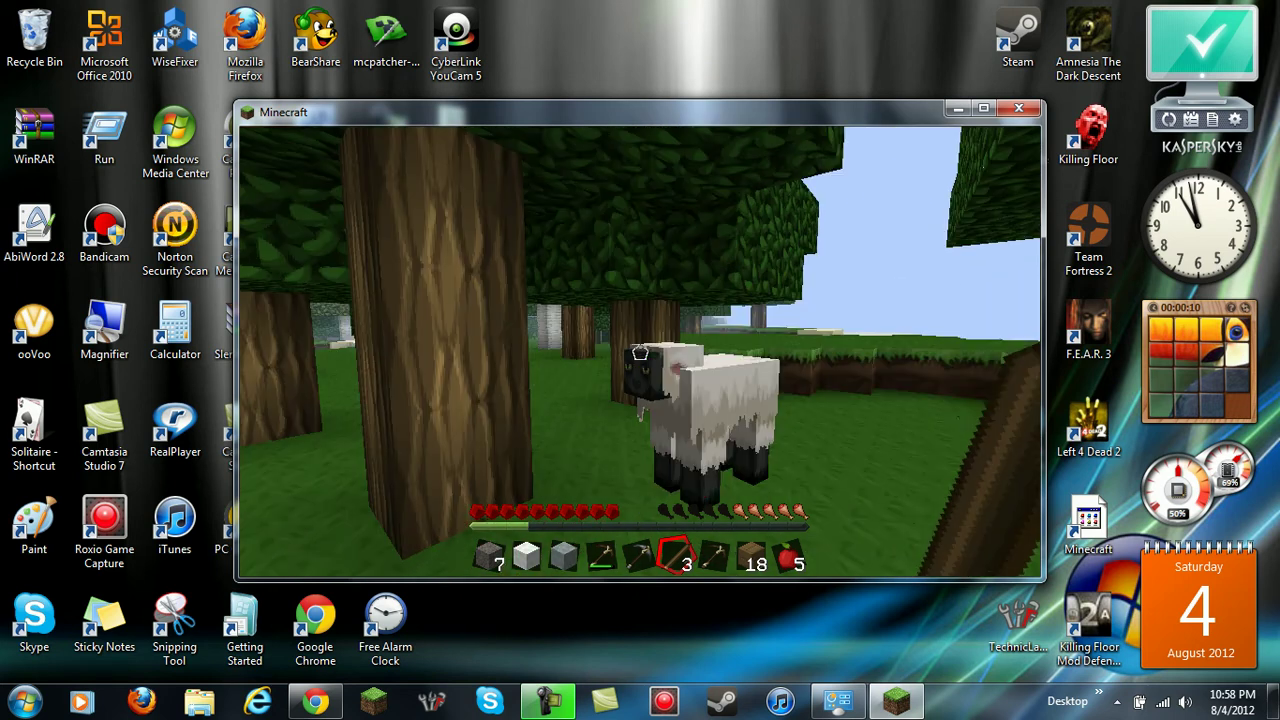
pyautogui.press('Escape')
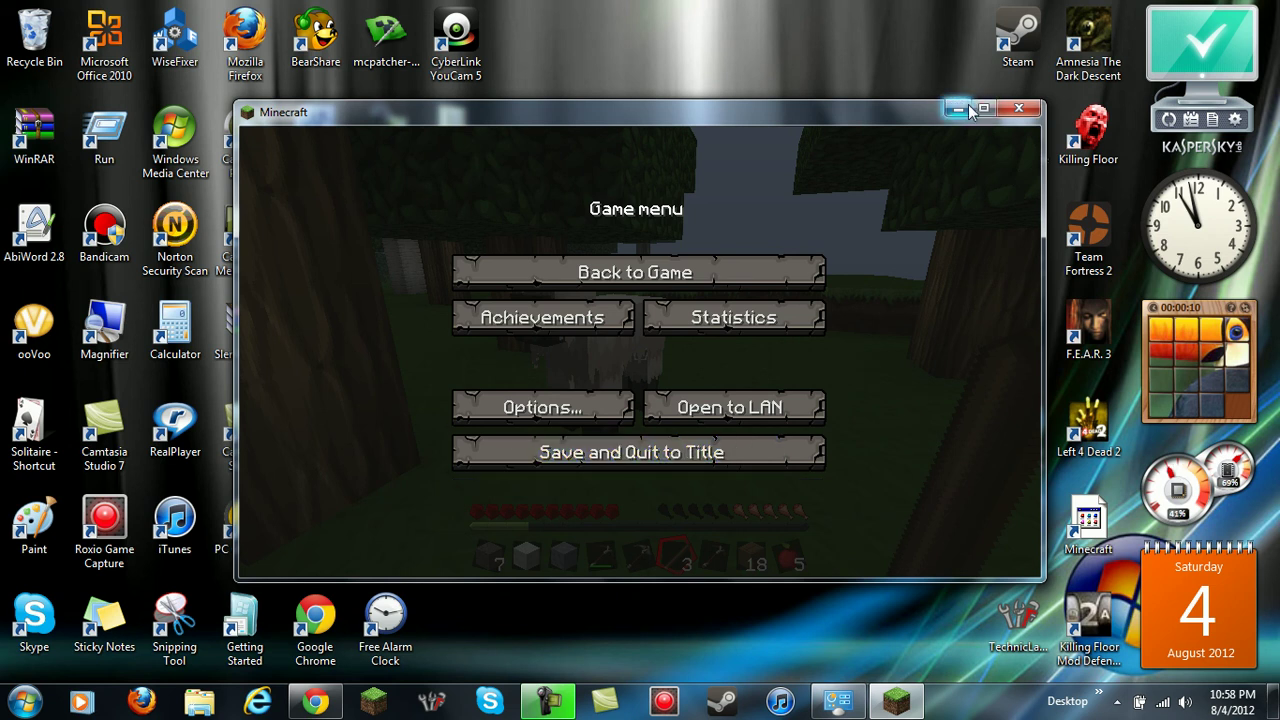
pyautogui.click(574, 450)
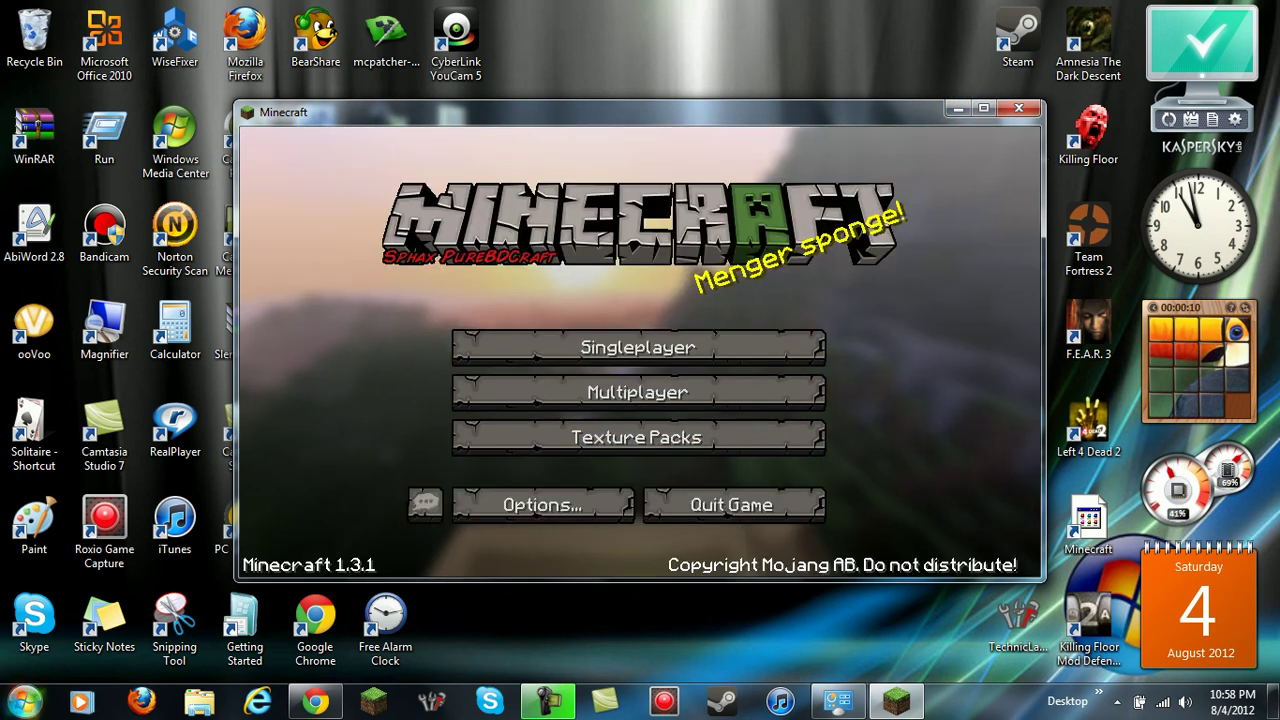
# Step: Close the Minecraft game window
pyautogui.click(24, 700)
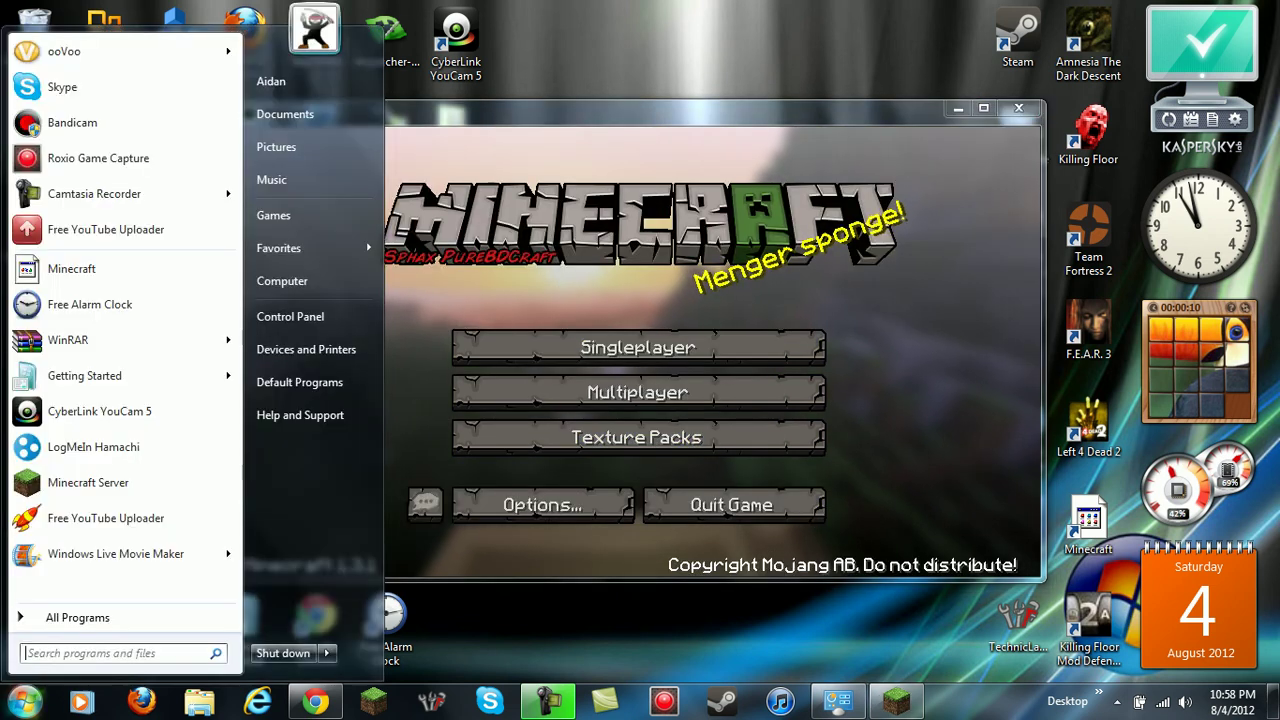
pyautogui.click(558, 651)
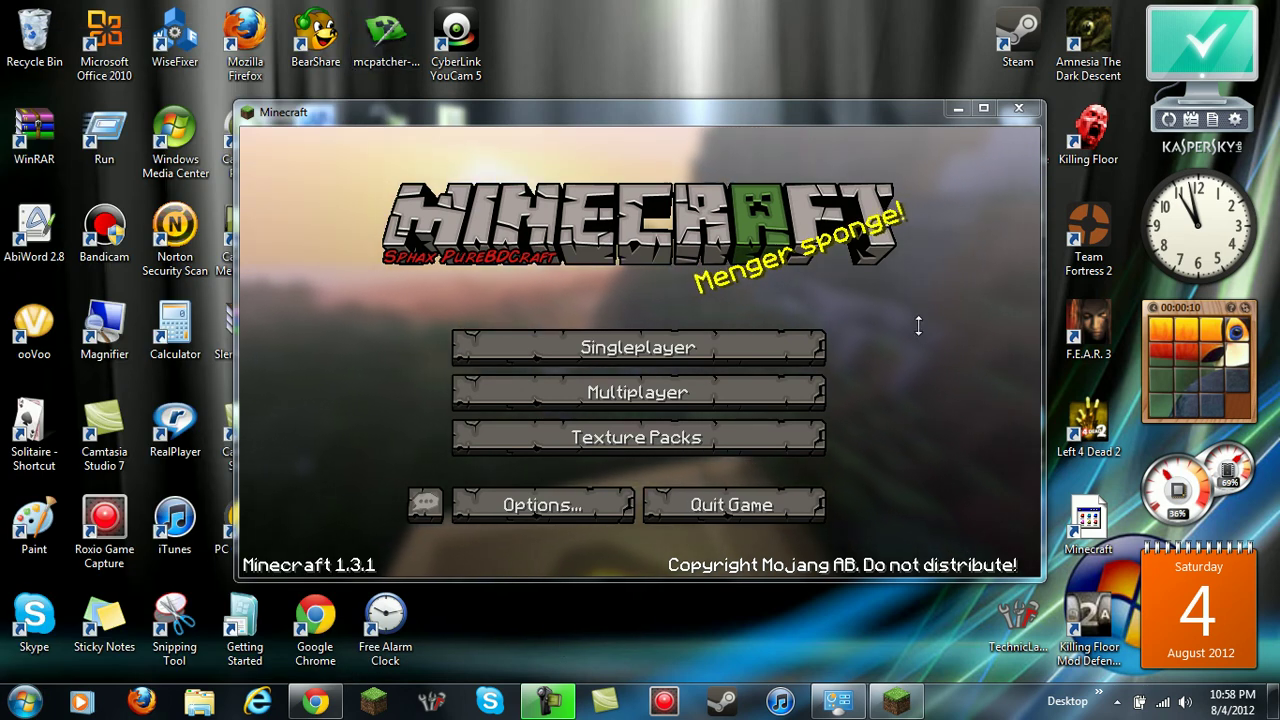
pyautogui.click(1018, 108)
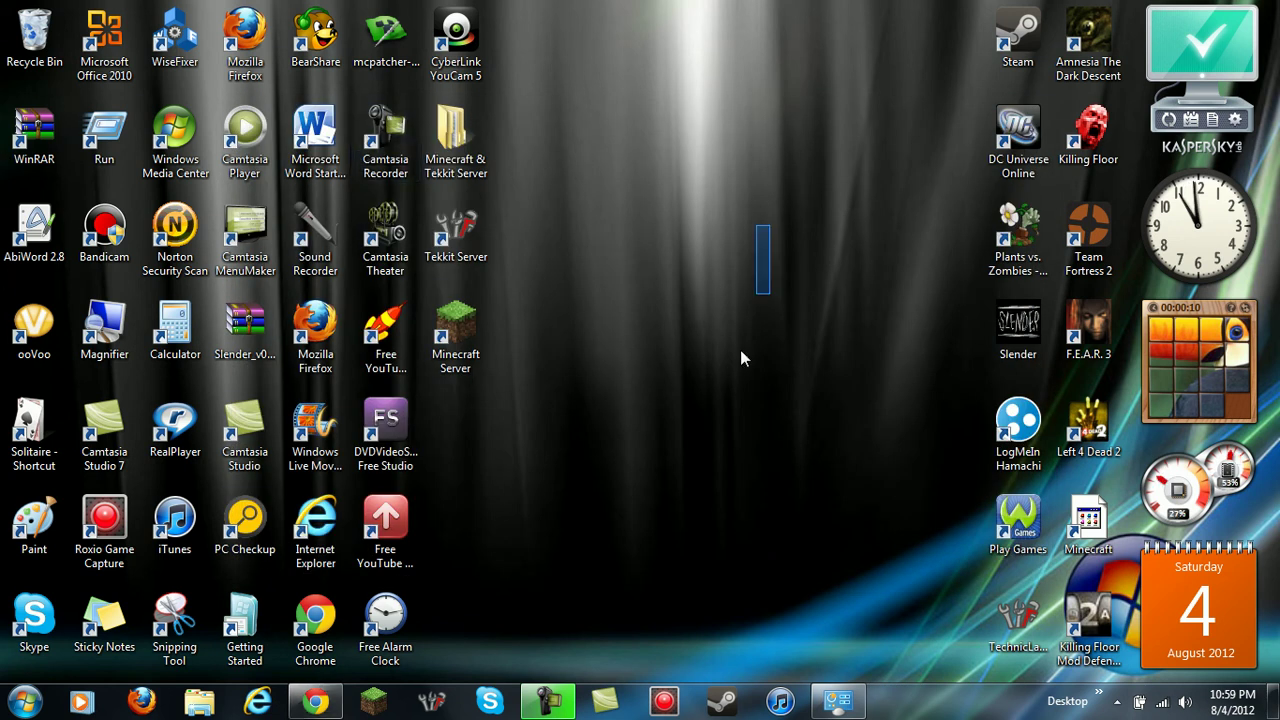
pyautogui.moveTo(877, 145); pyautogui.dragTo(430, 385)
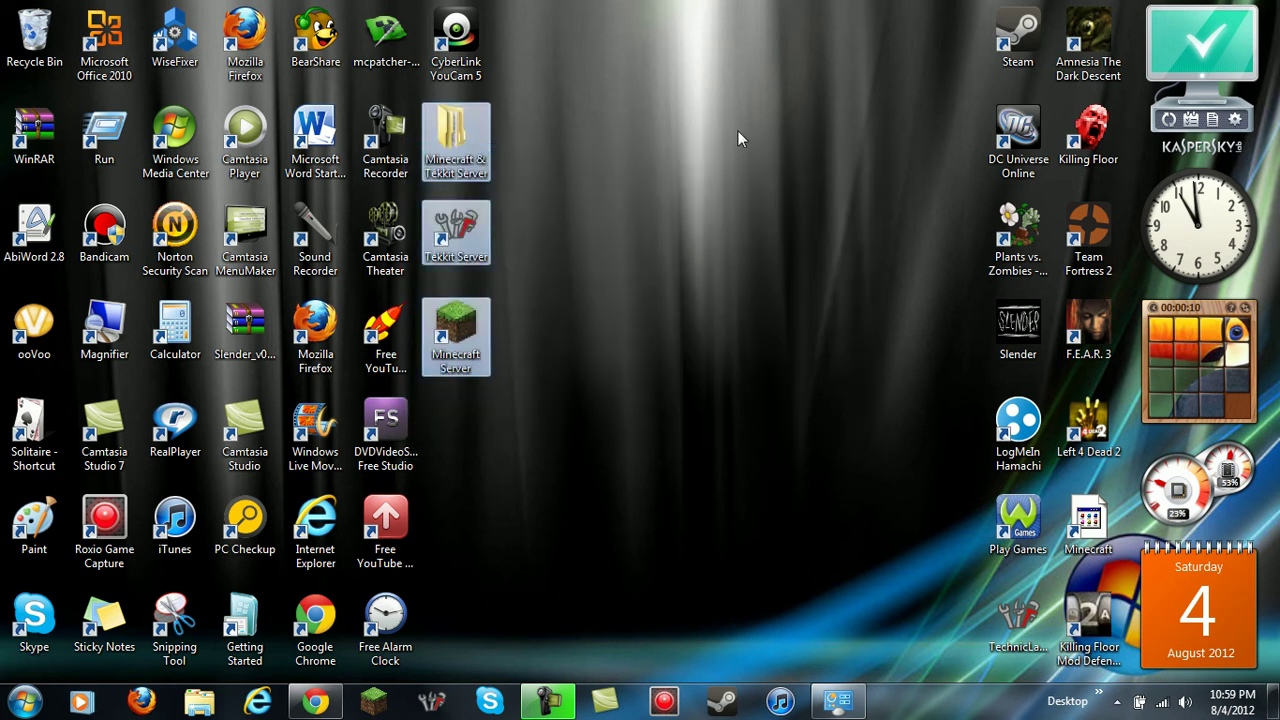
pyautogui.moveTo(560, 10); pyautogui.dragTo(900, 680)
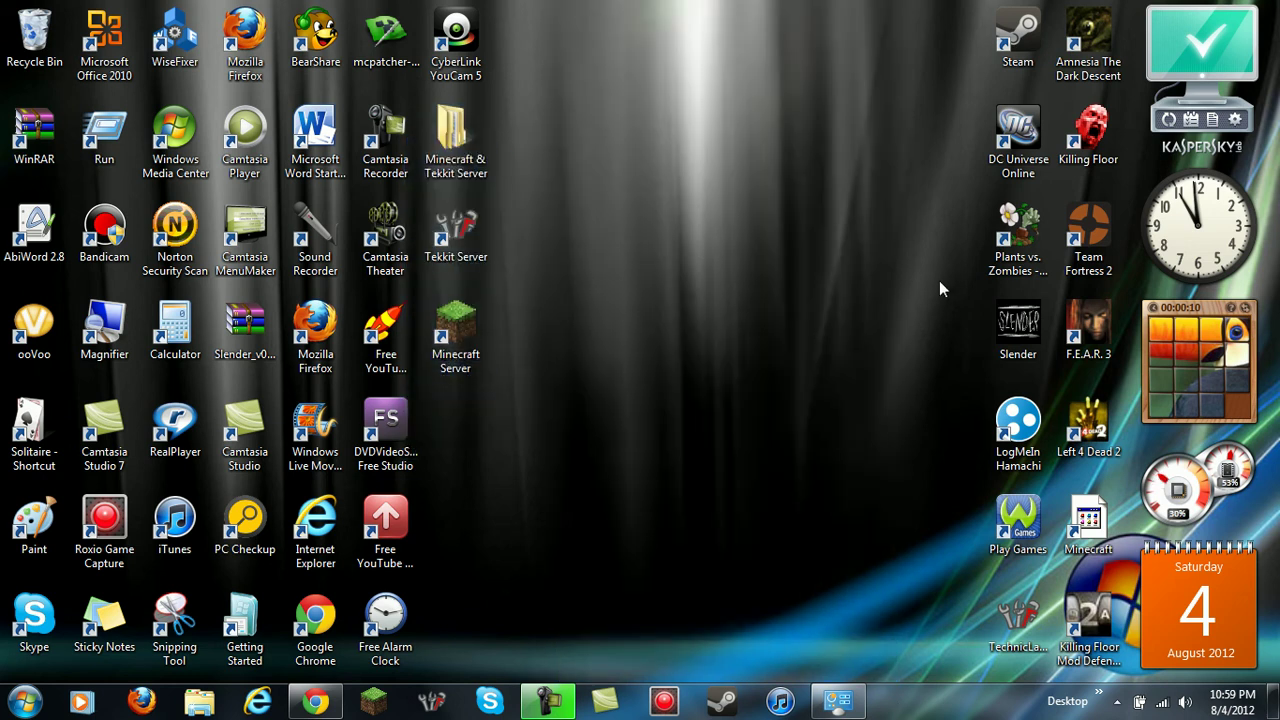